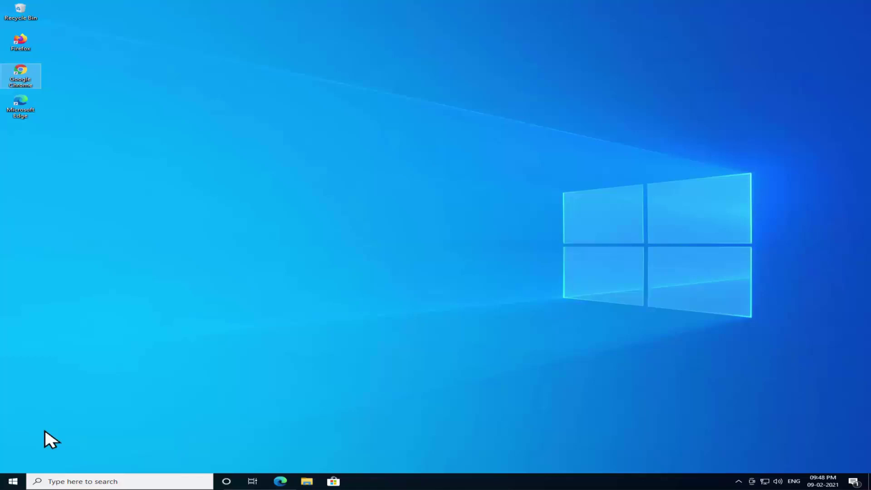
# Step: Open Control Panel and go to the User Accounts page to check the account type
pyautogui.click(16, 481)
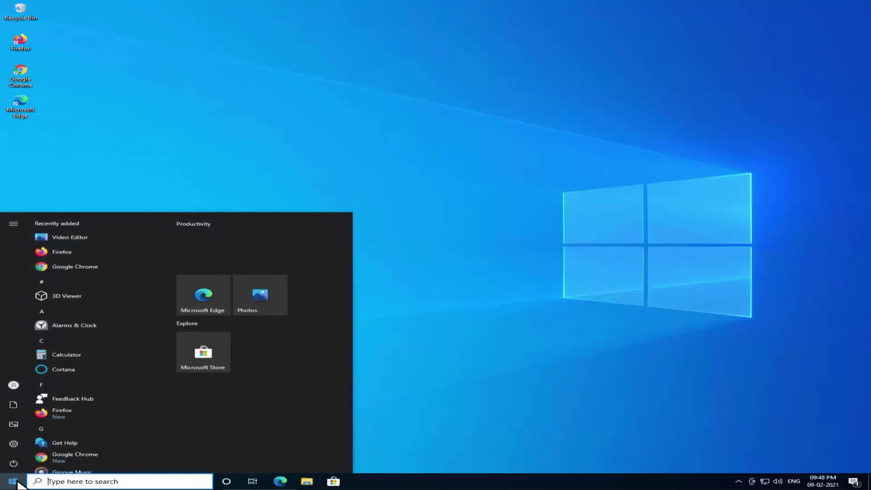
pyautogui.write('contro')
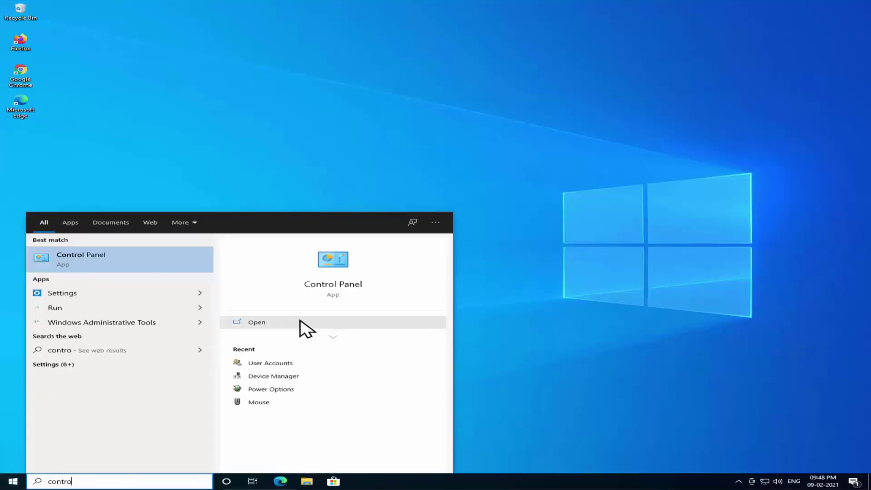
pyautogui.click(300, 320)
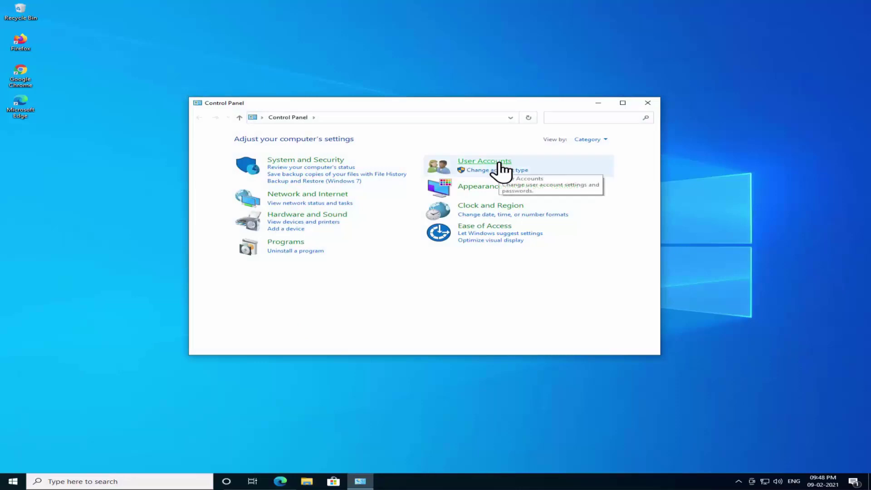
pyautogui.click(500, 163)
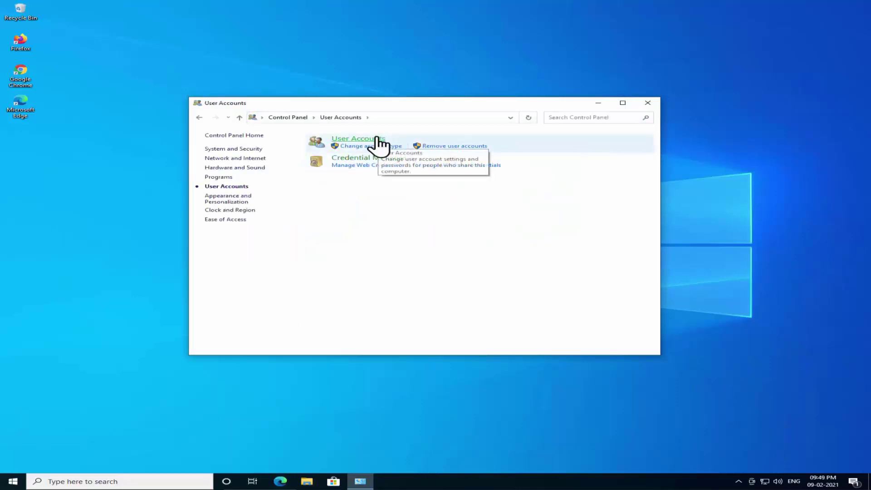
pyautogui.click(376, 138)
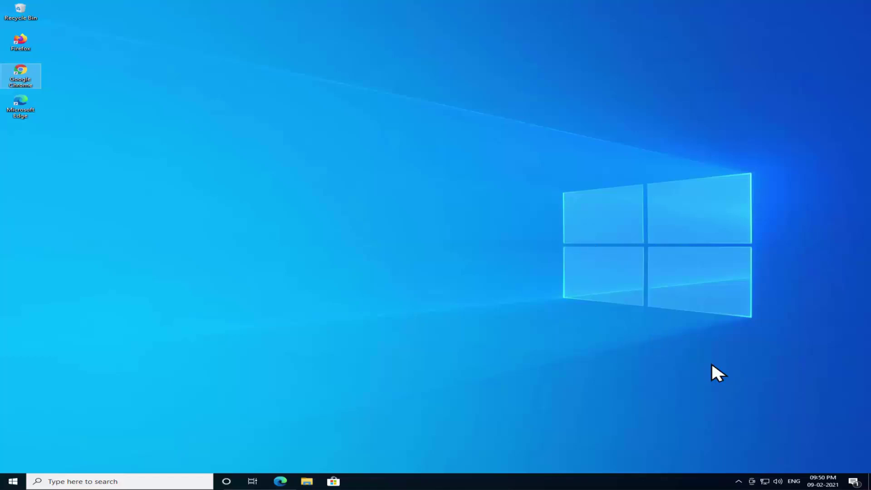
# Step: Show the hidden notification-area icons, look at the options of Windows Security, and dismiss them
pyautogui.click(740, 485)
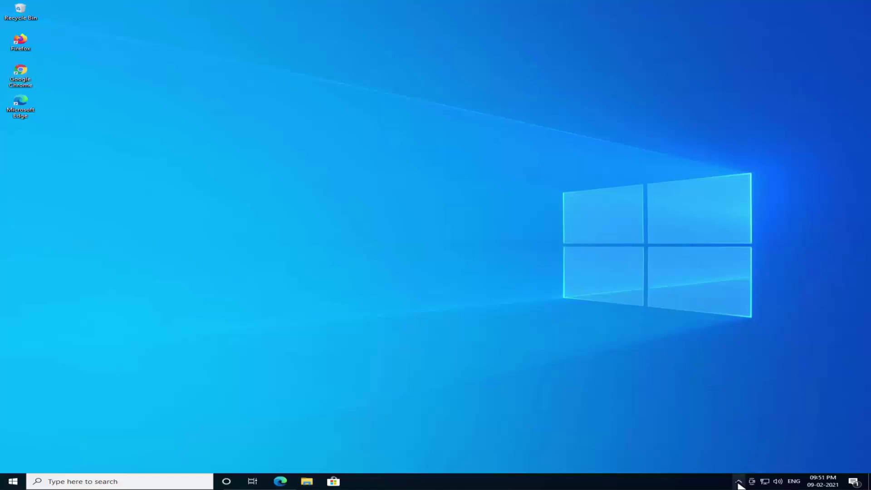
pyautogui.click(739, 482)
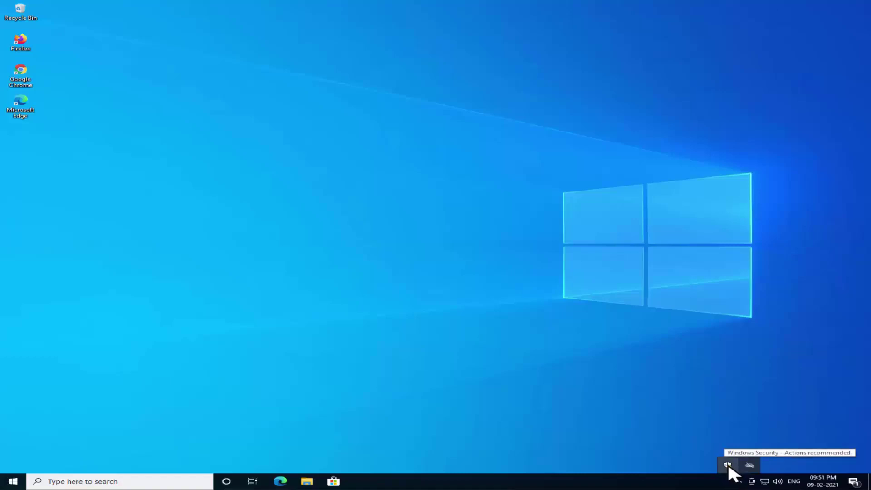
pyautogui.rightClick(728, 462)
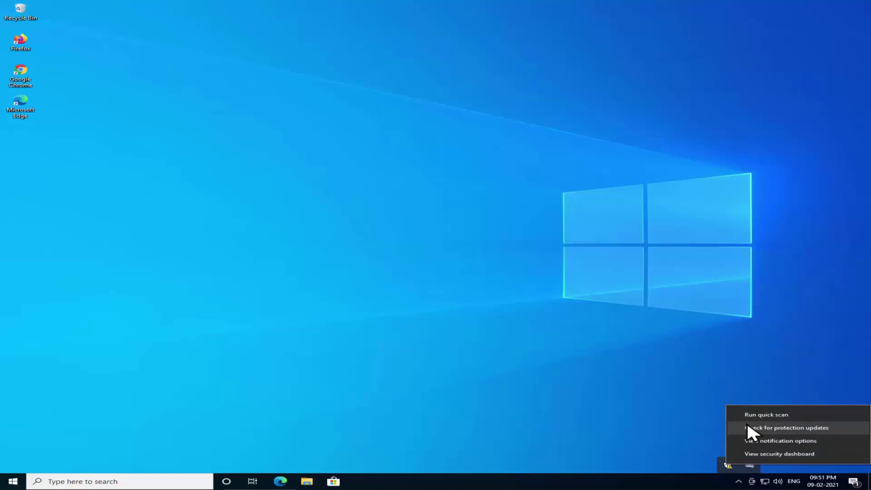
pyautogui.click(706, 341)
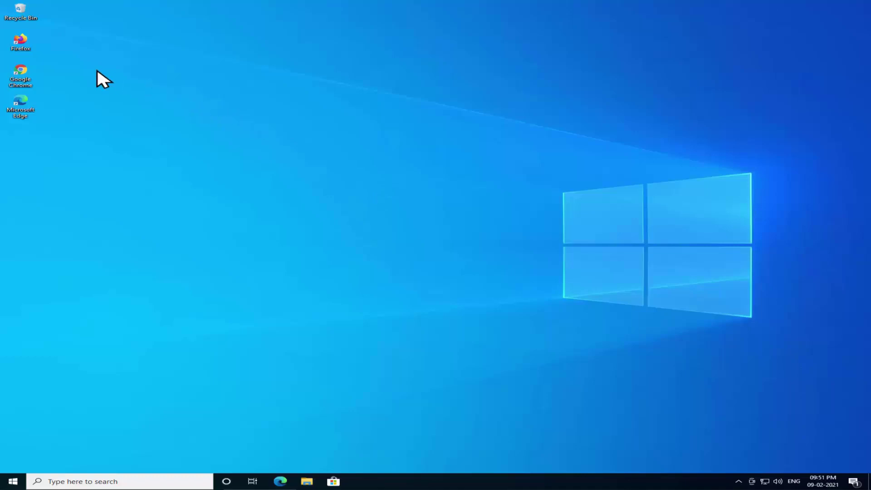
# Step: Open Google Chrome and search the Tezadvise Safe Search page for "download msvcp140.dll"
pyautogui.rightClick(23, 80)
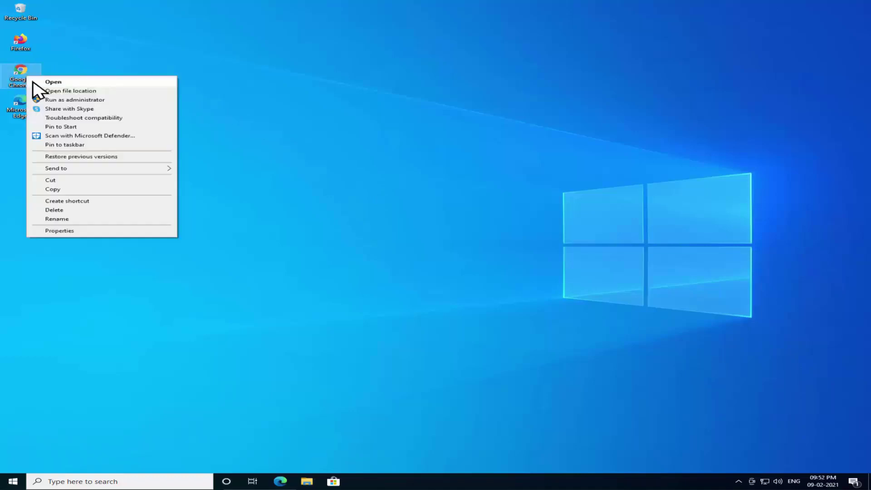
pyautogui.click(34, 81)
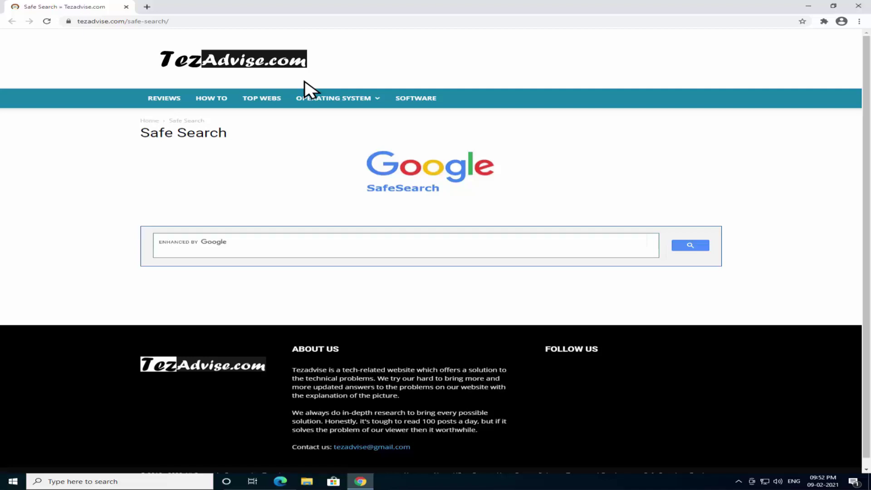
pyautogui.click(337, 243)
pyautogui.write('download msvcp140.dll')
pyautogui.press('Return')
pyautogui.scroll(-3, 338, 243)
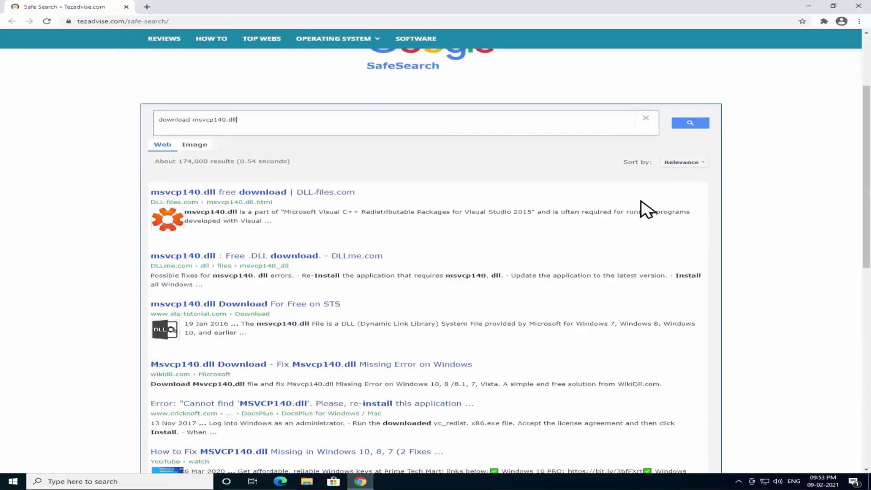
# Step: Open the DLL-files.com result for msvcp140.dll and go to its list of downloadable versions
pyautogui.click(328, 194)
pyautogui.scroll(-3, 547, 188)
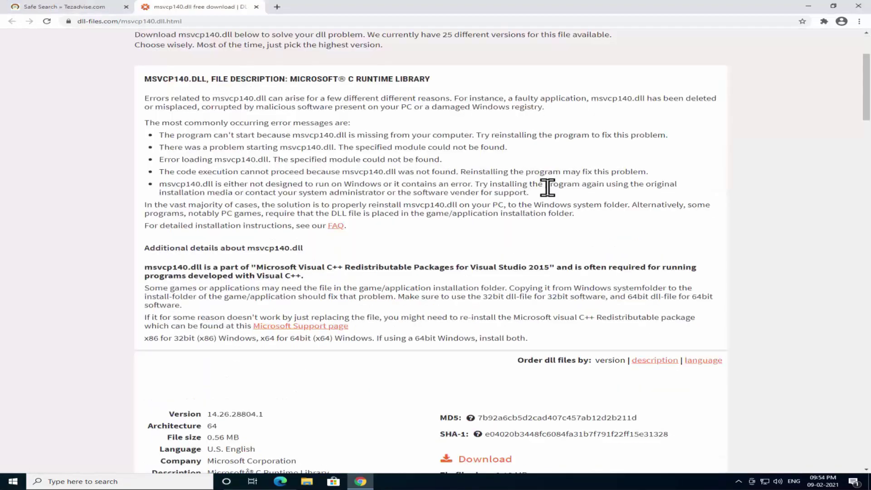
pyautogui.scroll(1, 549, 190)
pyautogui.scroll(-4, 549, 191)
pyautogui.scroll(-1, 278, 311)
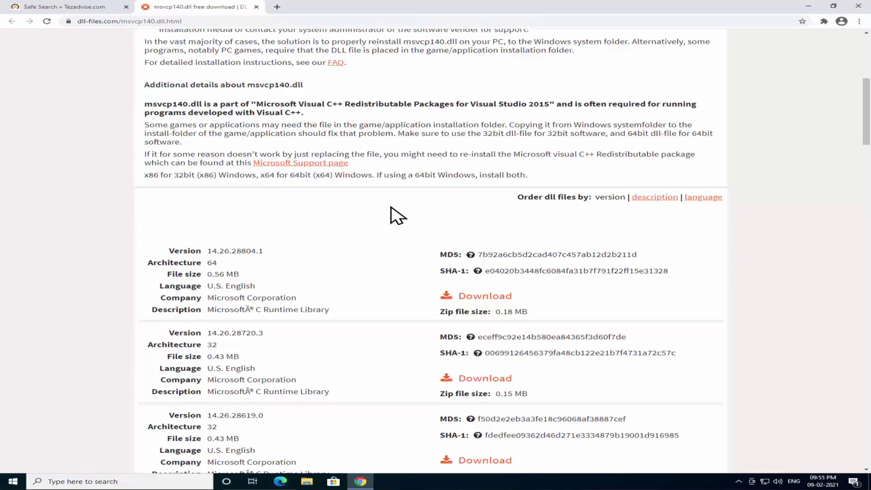
# Step: Check the Windows system type in the device specifications and compare it with the listed DLL architectures
pyautogui.press('super+Pause')
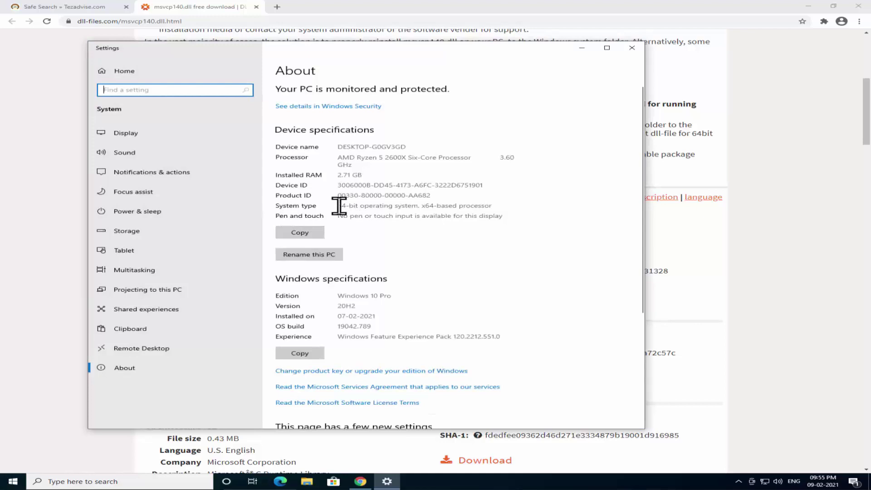
pyautogui.moveTo(339, 206); pyautogui.dragTo(422, 202)
pyautogui.hotkey('alt', 'Tab')
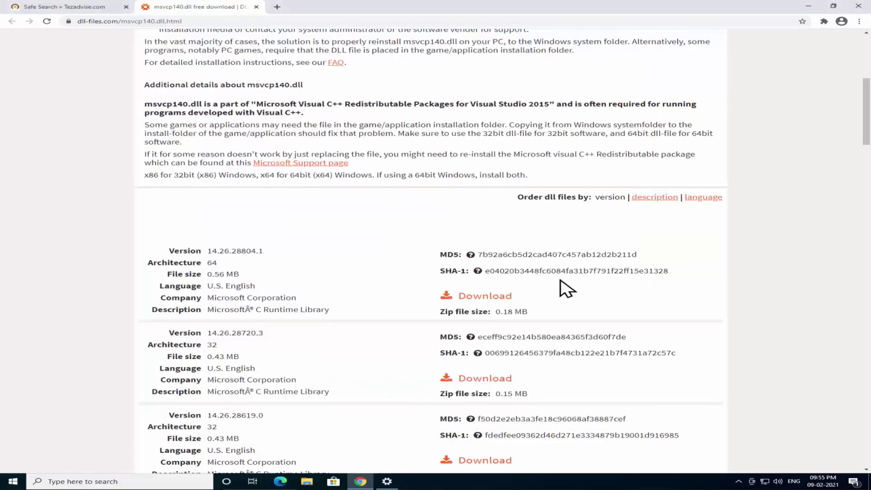
pyautogui.hotkey('alt', 'Tab')
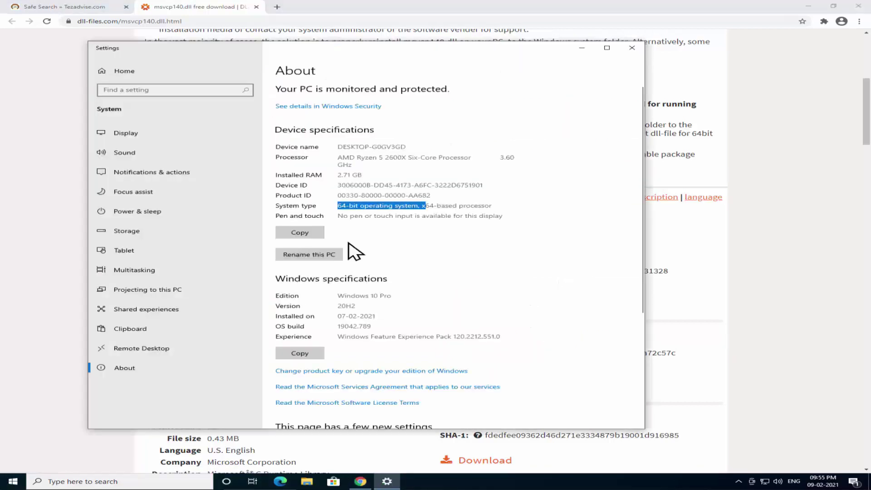
pyautogui.click(482, 203)
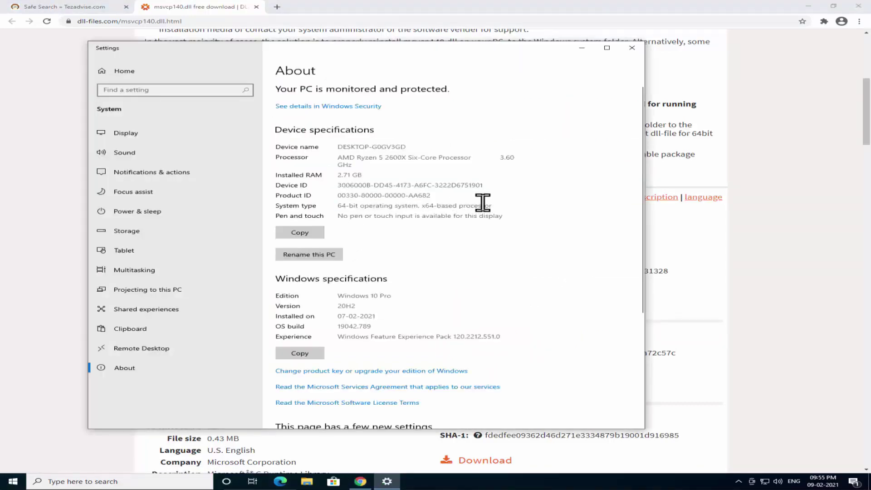
# Step: Reach the System > About page from the Settings home to view the device specifications
pyautogui.click(13, 482)
pyautogui.click(13, 449)
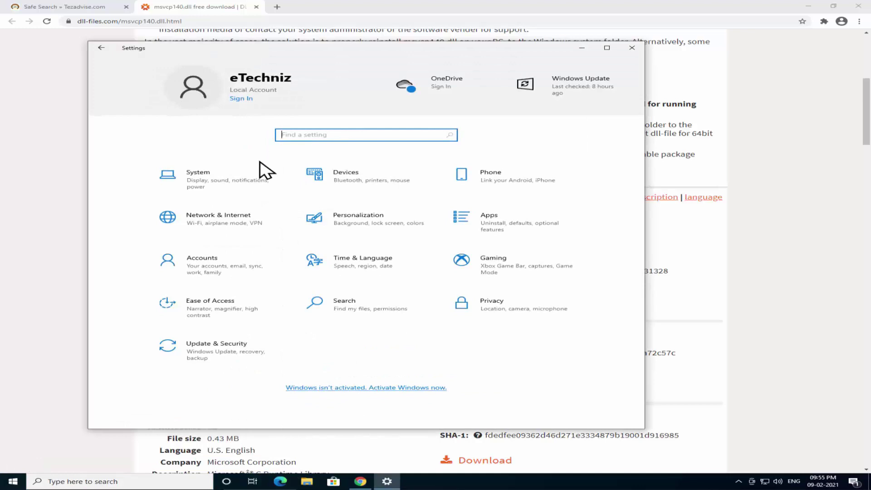
pyautogui.click(233, 176)
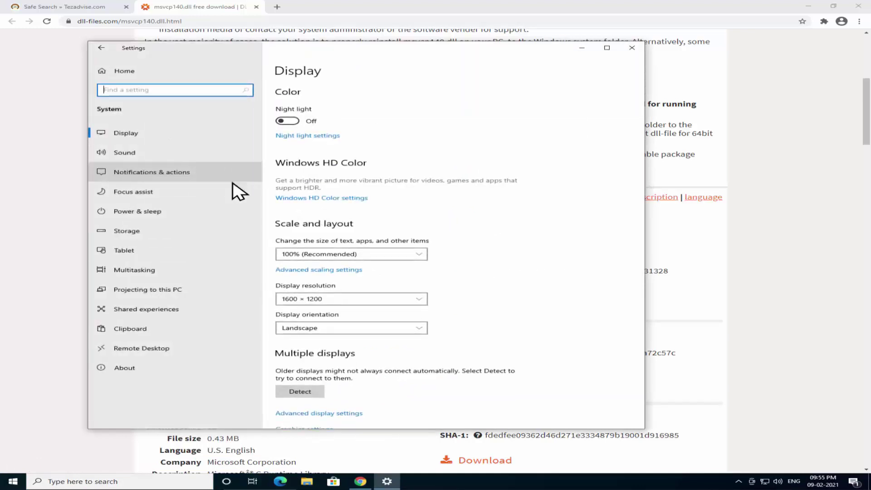
pyautogui.click(193, 374)
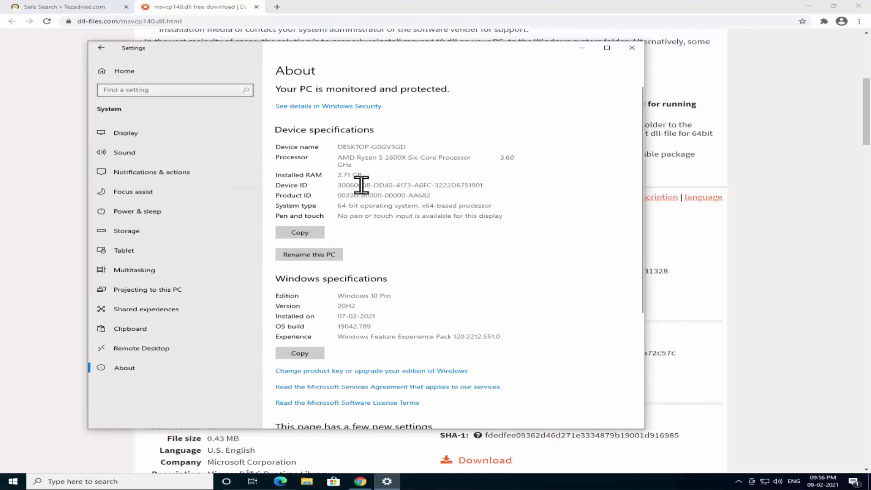
# Step: Close Settings and download the 64-bit msvcp140.dll, version 14.26.28804.1
pyautogui.hotkey('alt', 'F4')
pyautogui.click(490, 300)
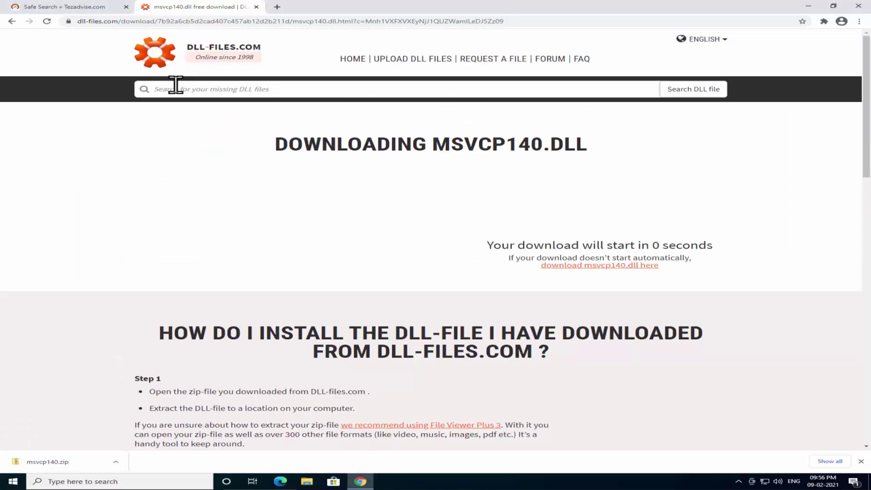
# Step: Return to the Safe Search page and search for "download vcruntime140.dll"
pyautogui.click(89, 13)
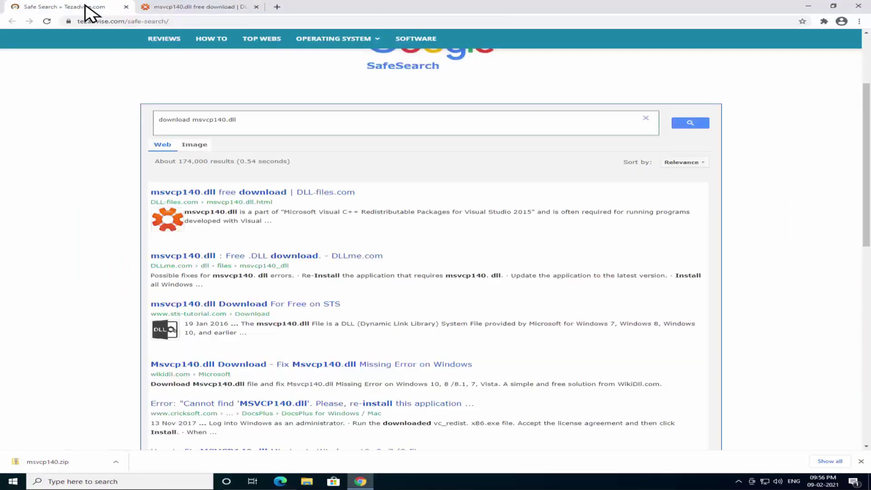
pyautogui.moveTo(193, 121); pyautogui.dragTo(255, 120)
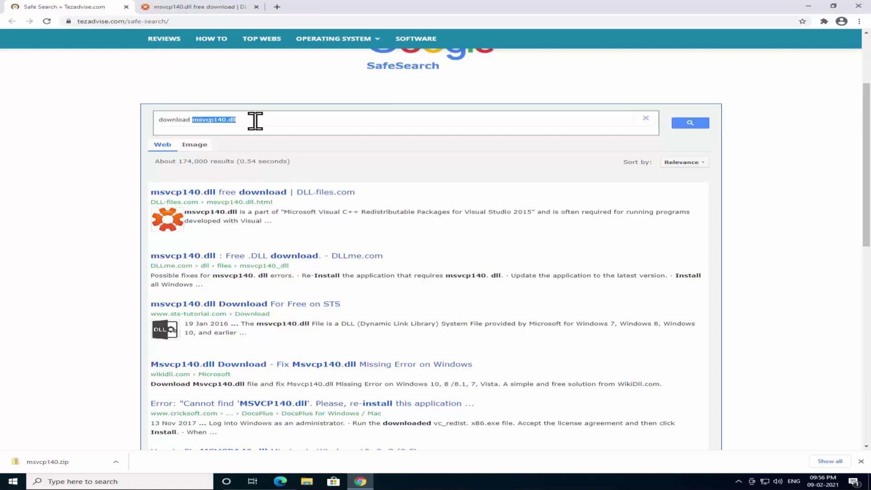
pyautogui.write('vcruntime140.dll')
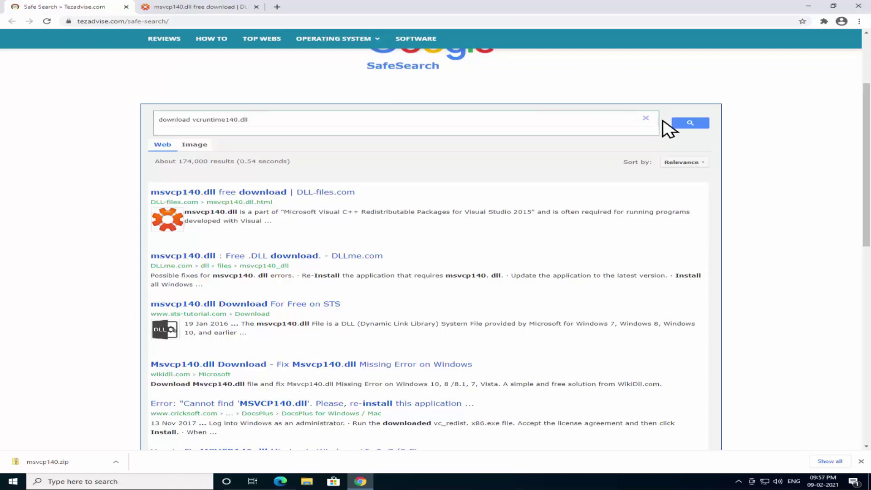
pyautogui.click(684, 127)
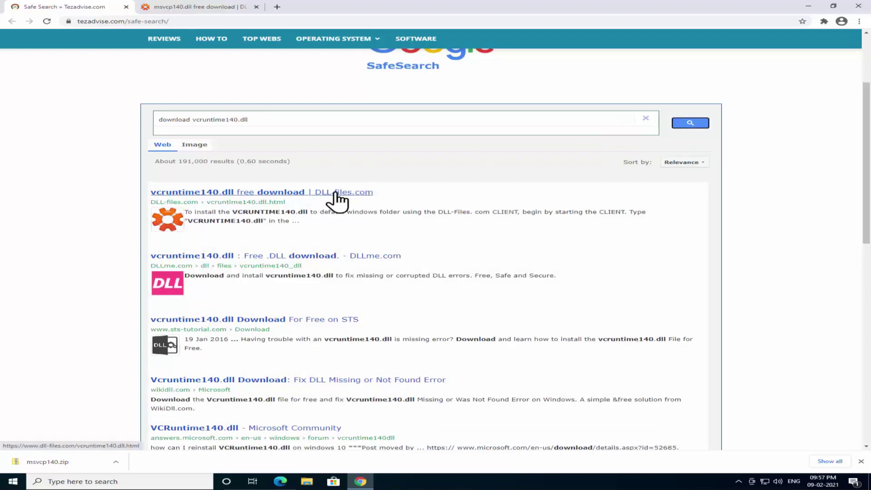
# Step: Open the DLL-files.com result for vcruntime140.dll and download the 64-bit version 14.28.29115.0
pyautogui.click(226, 192)
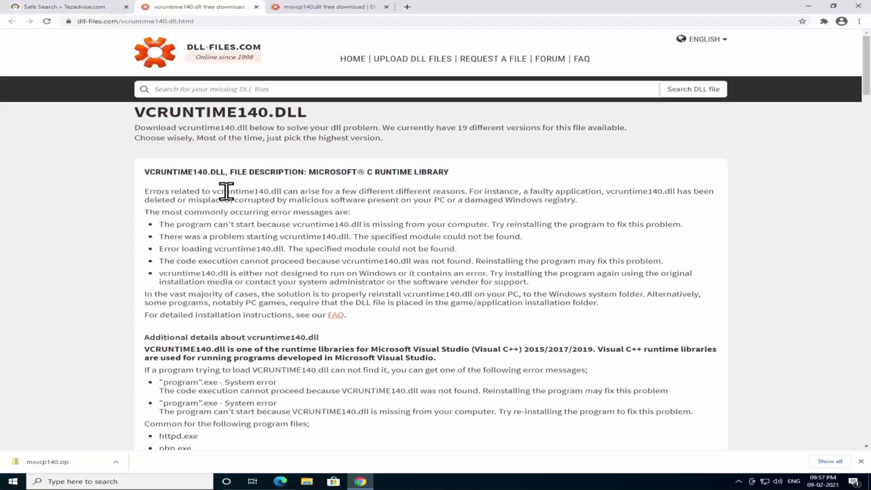
pyautogui.scroll(-15, 244, 196)
pyautogui.scroll(-4, 244, 195)
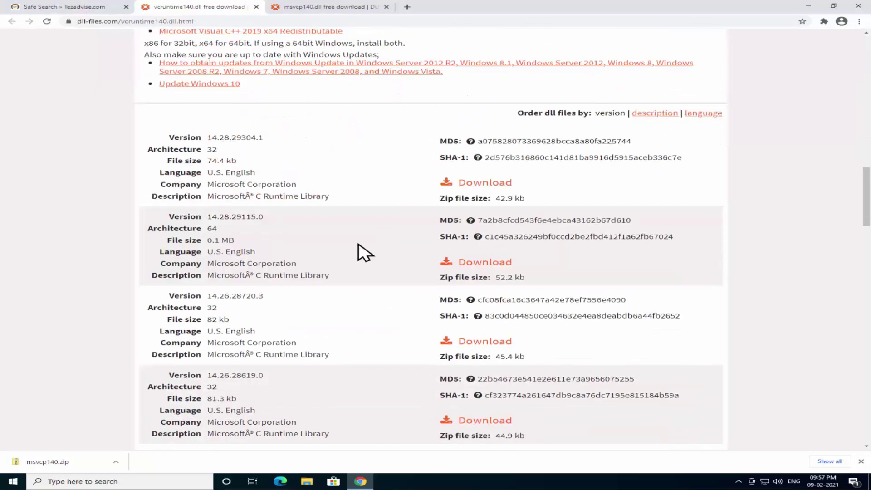
pyautogui.click(475, 273)
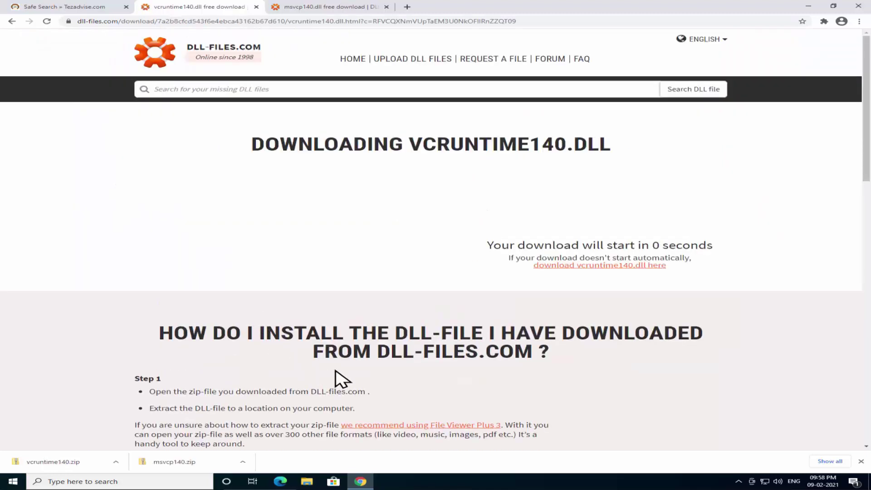
# Step: Show the downloaded vcruntime140.zip in its folder and extract both the vcruntime140 and msvcp140 archives there
pyautogui.click(829, 461)
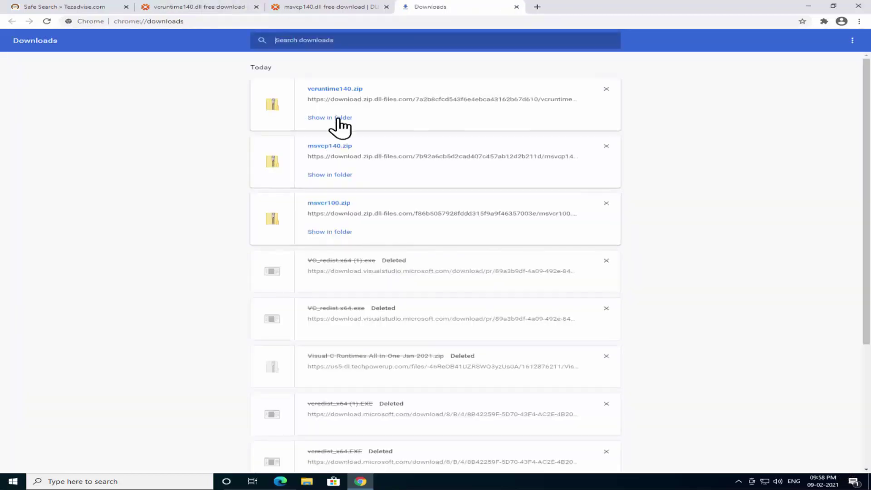
pyautogui.click(337, 119)
pyautogui.moveTo(333, 218); pyautogui.dragTo(264, 182)
pyautogui.rightClick(264, 180)
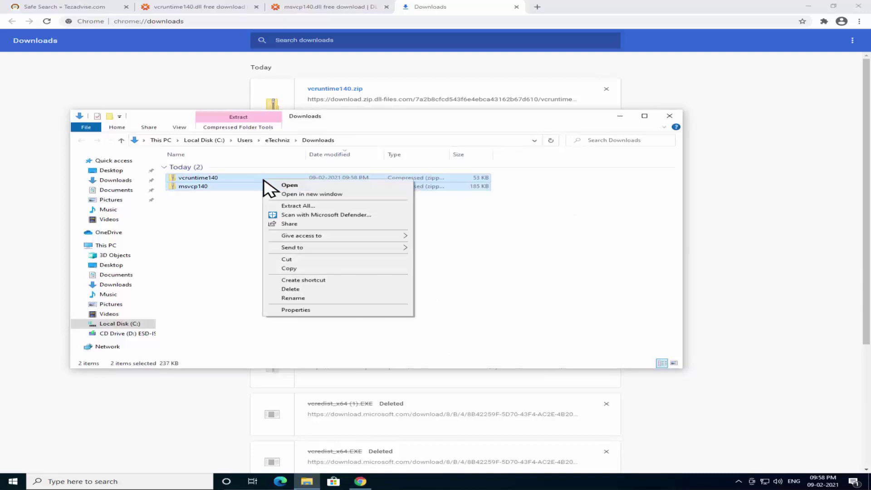
pyautogui.click(287, 207)
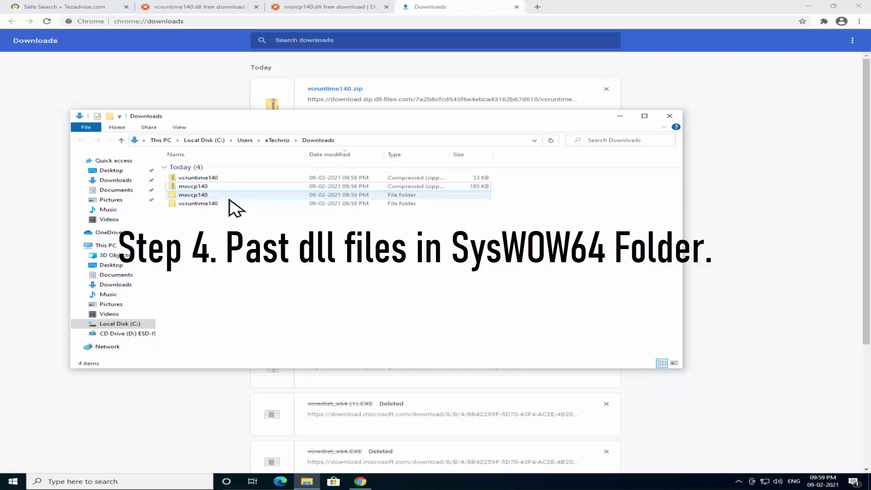
# Step: Move msvcp140.dll out of the extracted msvcp140 folder into the Downloads folder
pyautogui.doubleClick(229, 195)
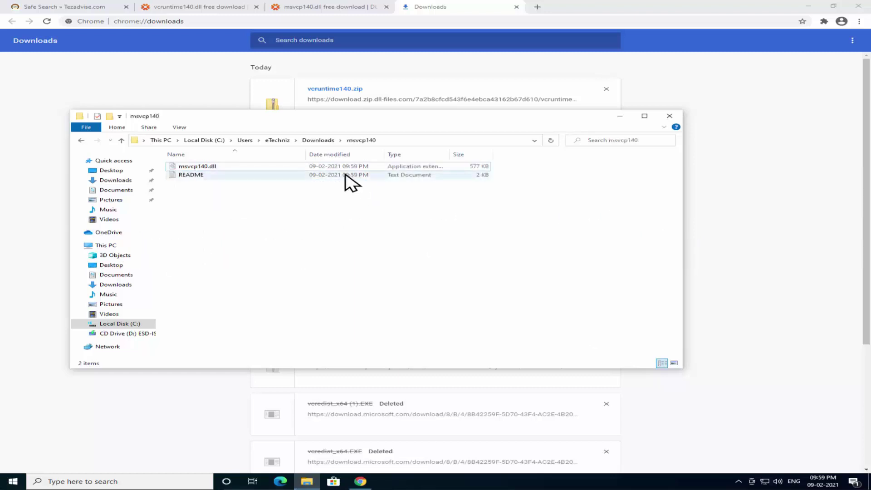
pyautogui.click(317, 168)
pyautogui.rightClick(317, 170)
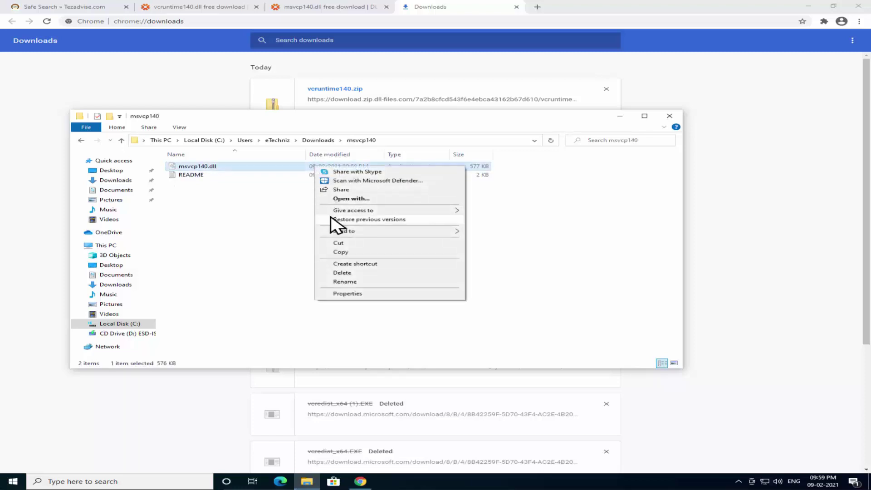
pyautogui.click(340, 242)
pyautogui.hotkey('alt', 'Left')
pyautogui.rightClick(320, 226)
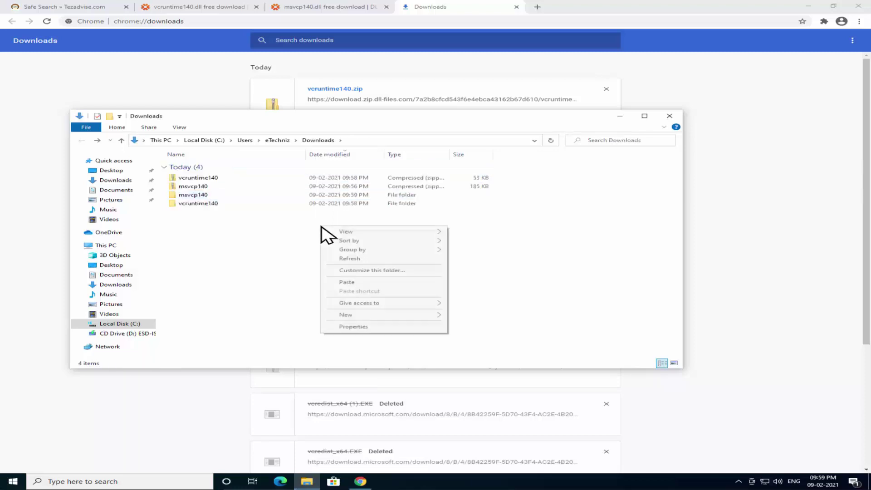
pyautogui.click(347, 282)
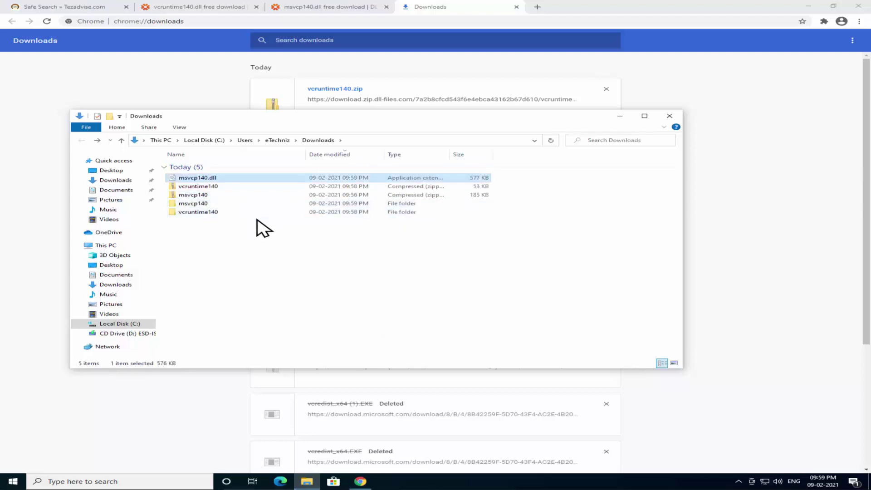
# Step: Move vcruntime140.dll out of the extracted vcruntime140 folder into the Downloads folder
pyautogui.click(258, 219)
pyautogui.doubleClick(257, 214)
pyautogui.click(252, 177)
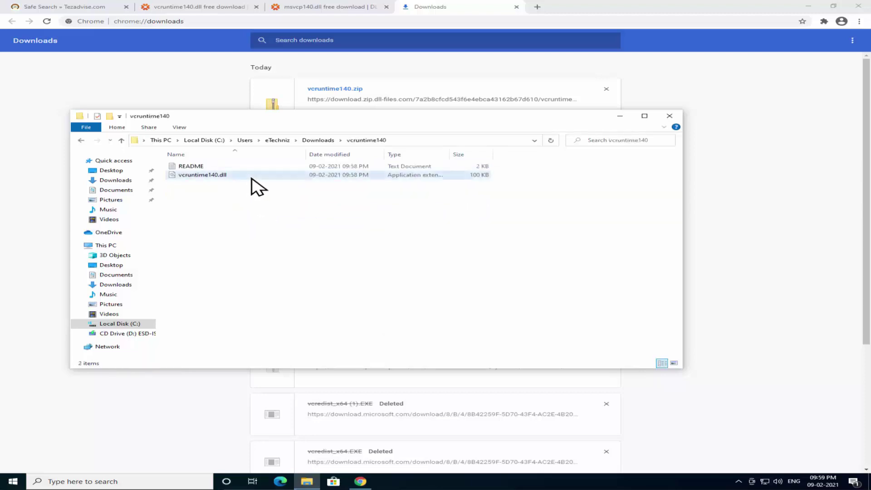
pyautogui.rightClick(251, 178)
pyautogui.click(292, 254)
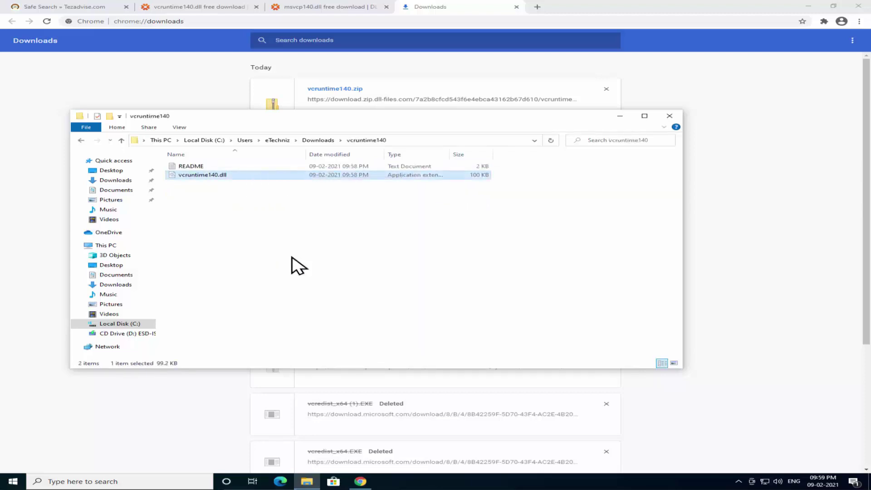
pyautogui.hotkey('alt', 'Left')
pyautogui.rightClick(259, 236)
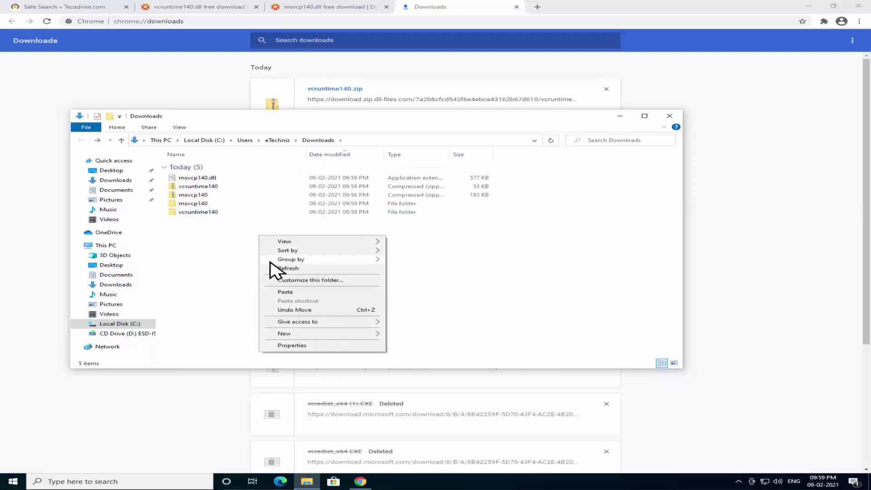
pyautogui.click(285, 293)
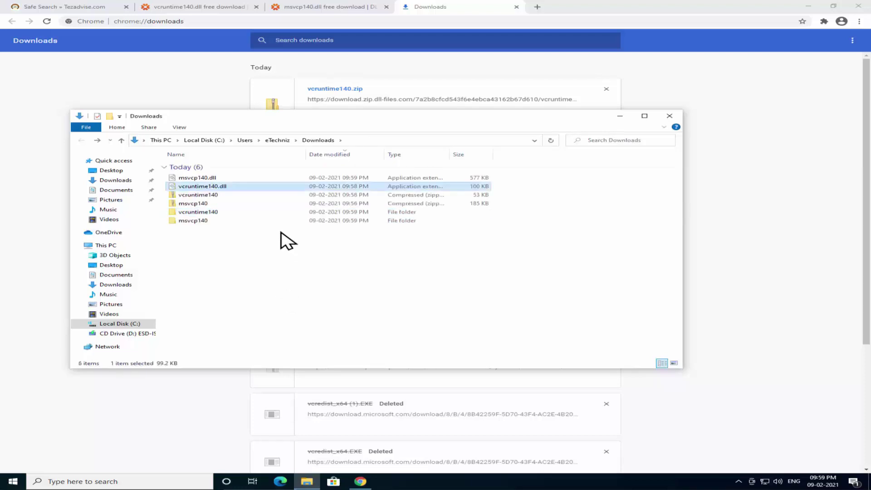
pyautogui.click(280, 283)
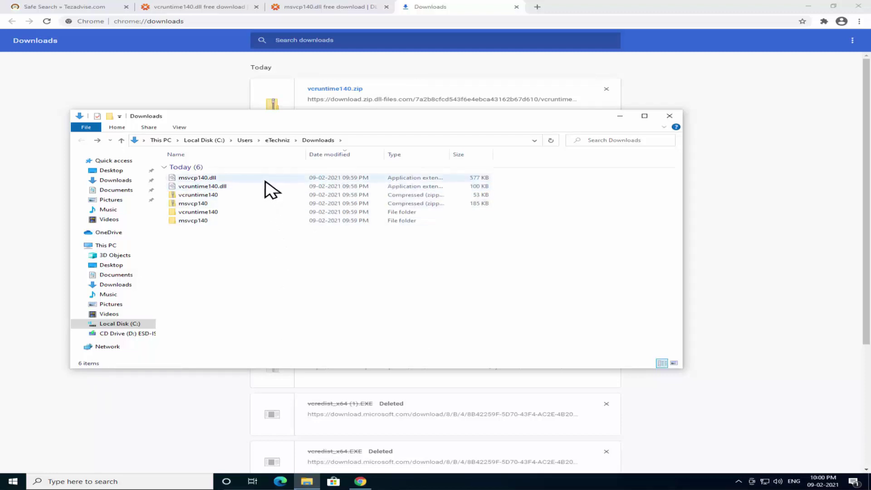
# Step: Copy both msvcp140.dll and vcruntime140.dll from the Downloads folder
pyautogui.moveTo(265, 182)
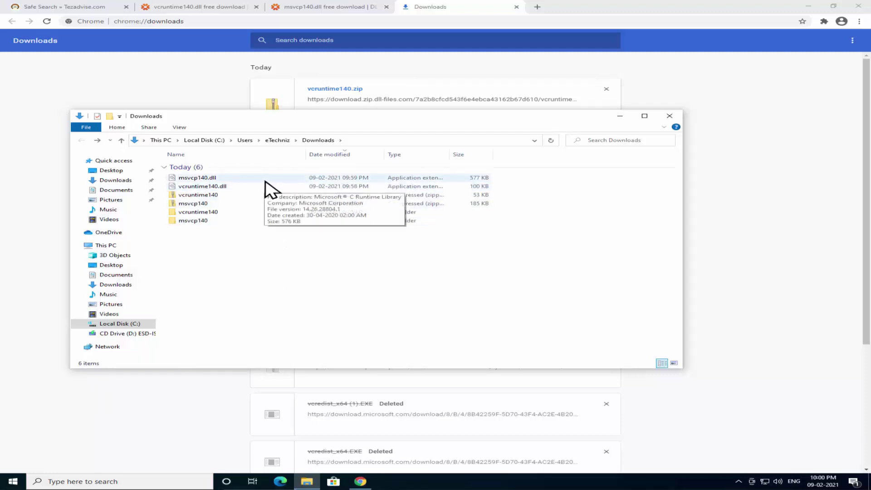
pyautogui.click(227, 178)
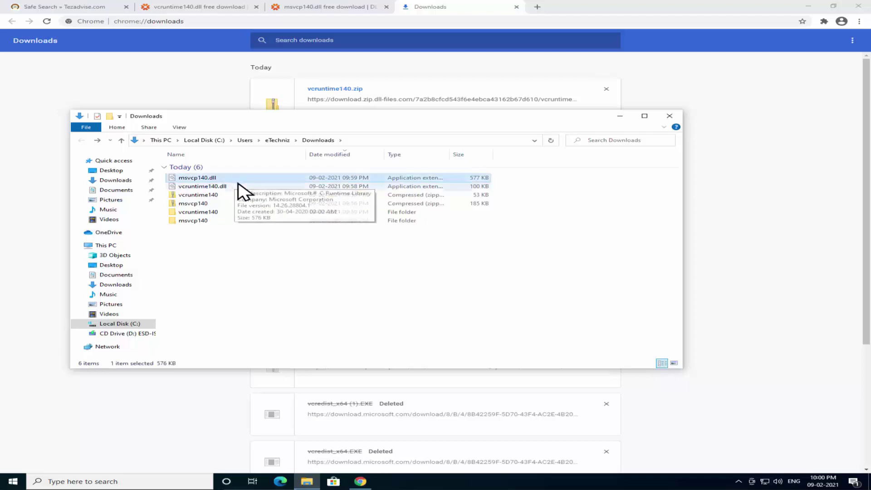
pyautogui.keyDown('ctrl'); pyautogui.click(222, 187); pyautogui.keyUp('ctrl')
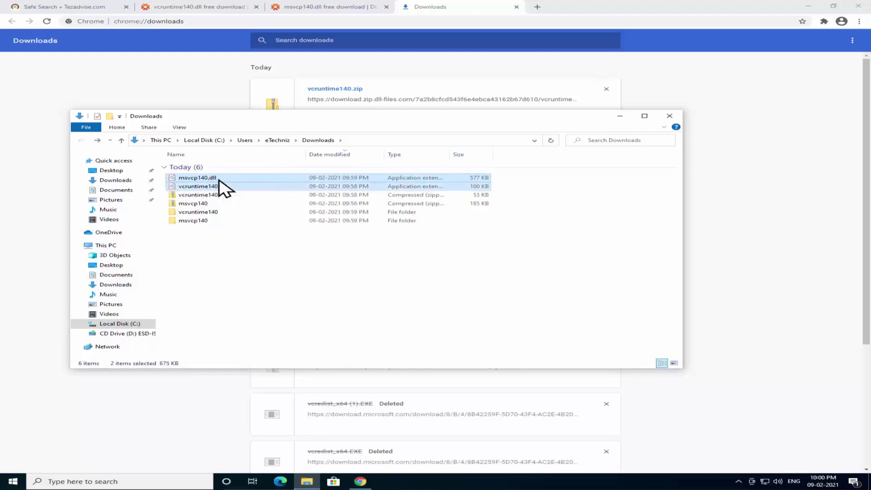
pyautogui.rightClick(215, 179)
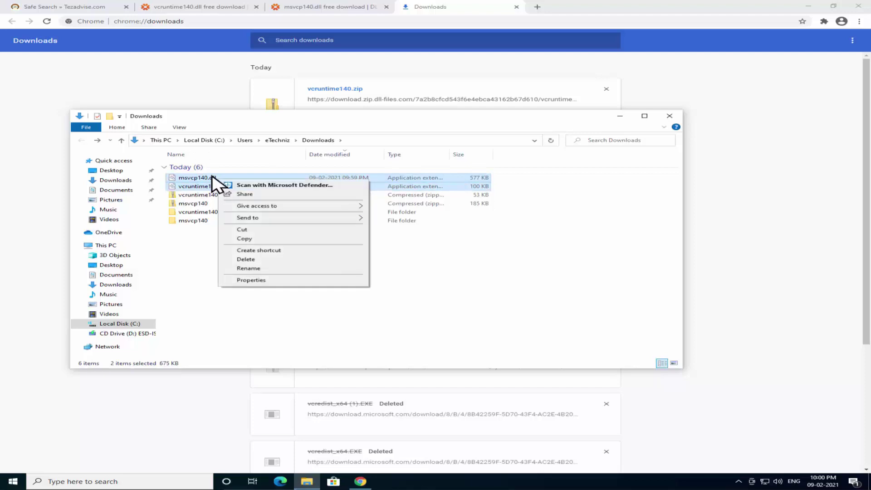
pyautogui.click(240, 236)
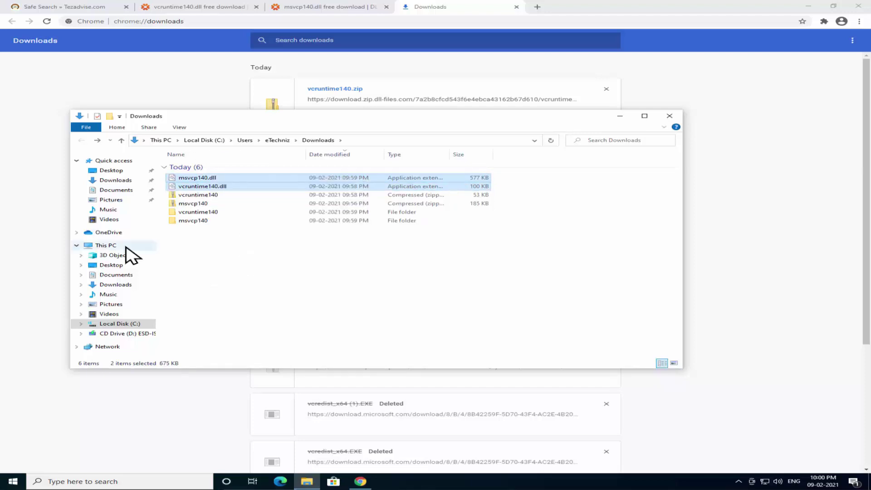
# Step: Go to the SysWOW64 folder inside Windows on Local Disk (C:)
pyautogui.click(109, 245)
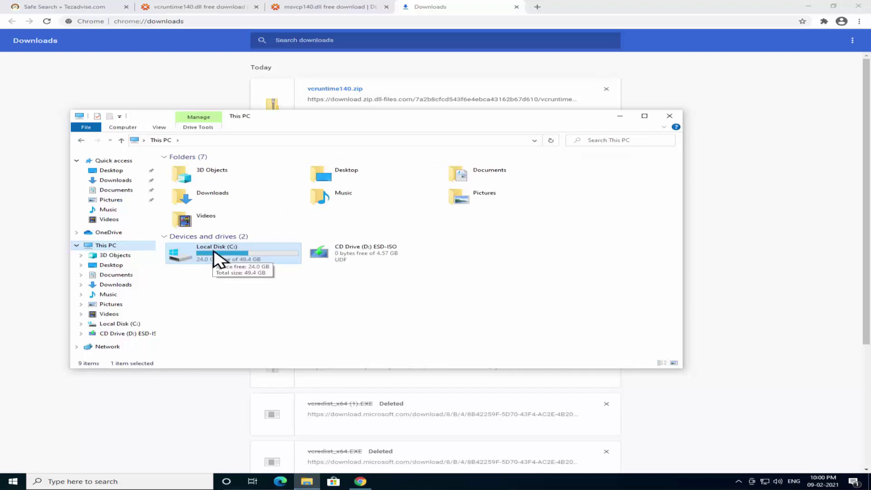
pyautogui.doubleClick(220, 255)
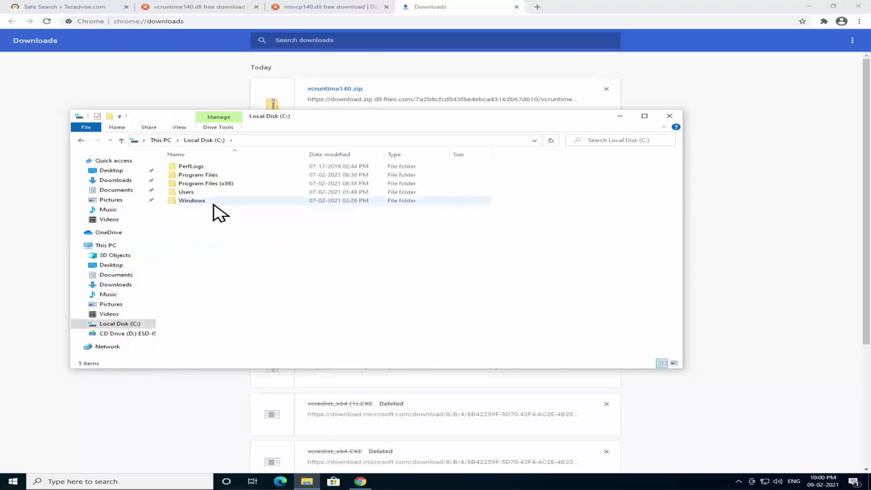
pyautogui.doubleClick(259, 202)
pyautogui.scroll(-2, 261, 211)
pyautogui.scroll(-15, 260, 211)
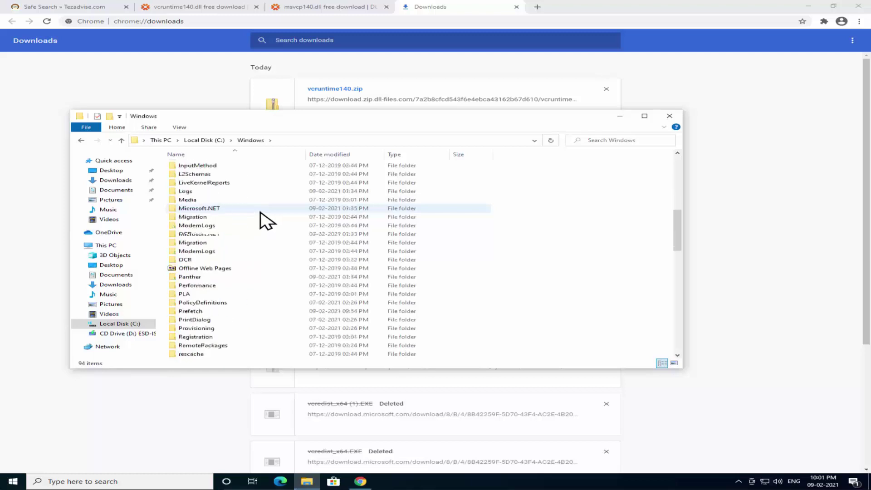
pyautogui.scroll(-4, 266, 220)
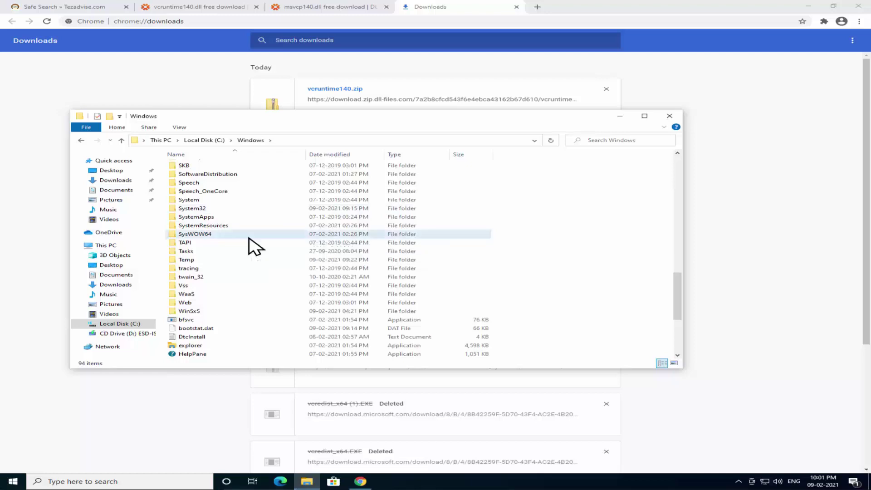
pyautogui.scroll(-1, 249, 241)
pyautogui.click(235, 227)
pyautogui.doubleClick(234, 227)
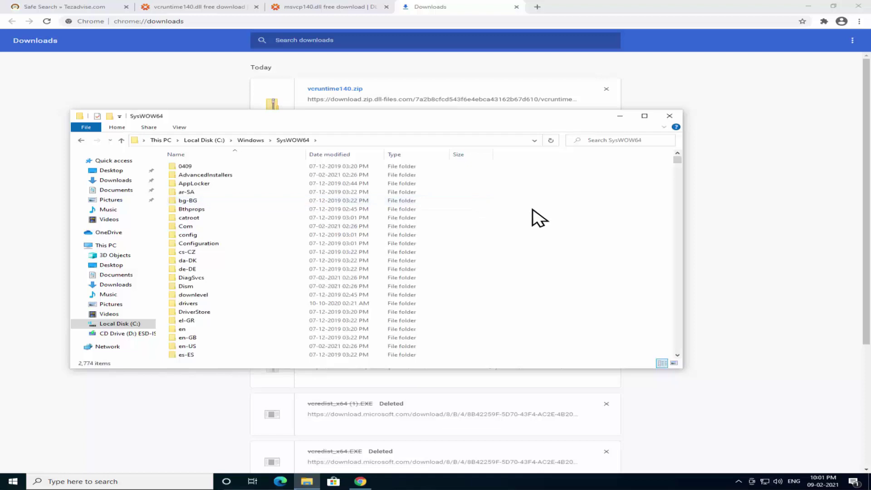
# Step: Paste the two copied DLL files into SysWOW64, granting administrator permission, and look through the folder's file list
pyautogui.rightClick(532, 210)
pyautogui.click(510, 197)
pyautogui.rightClick(510, 197)
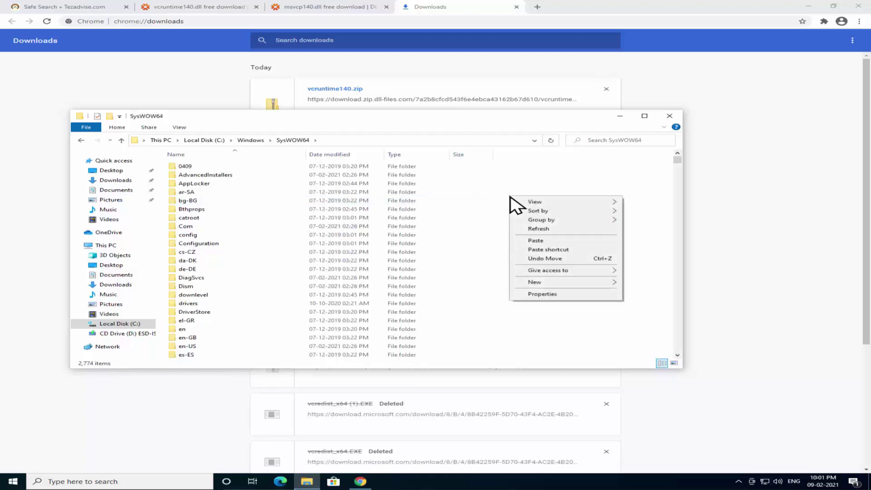
pyautogui.rightClick(480, 184)
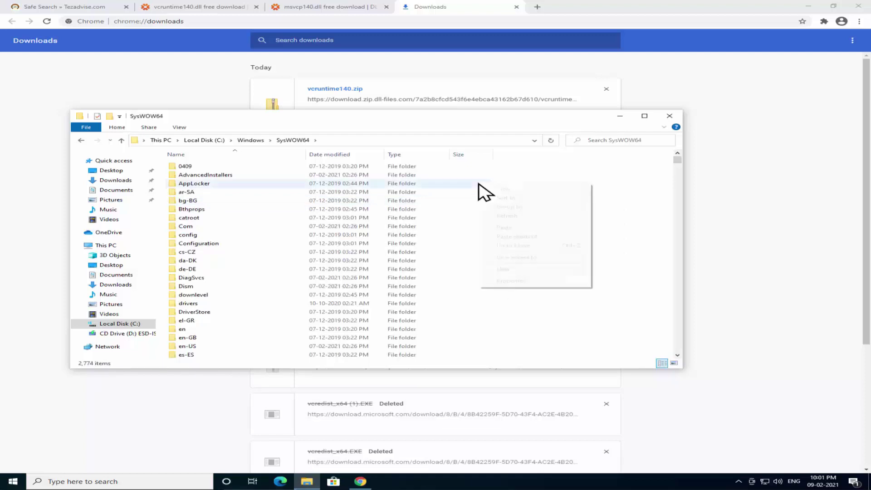
pyautogui.click(509, 228)
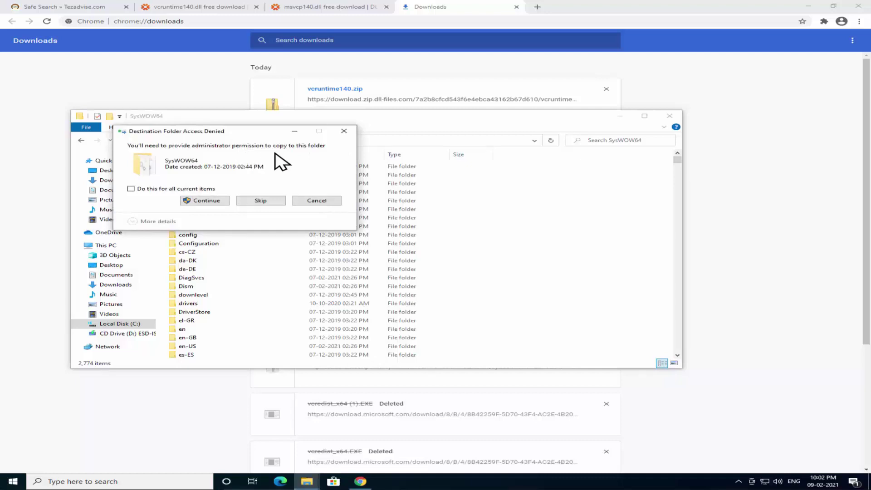
pyautogui.click(203, 200)
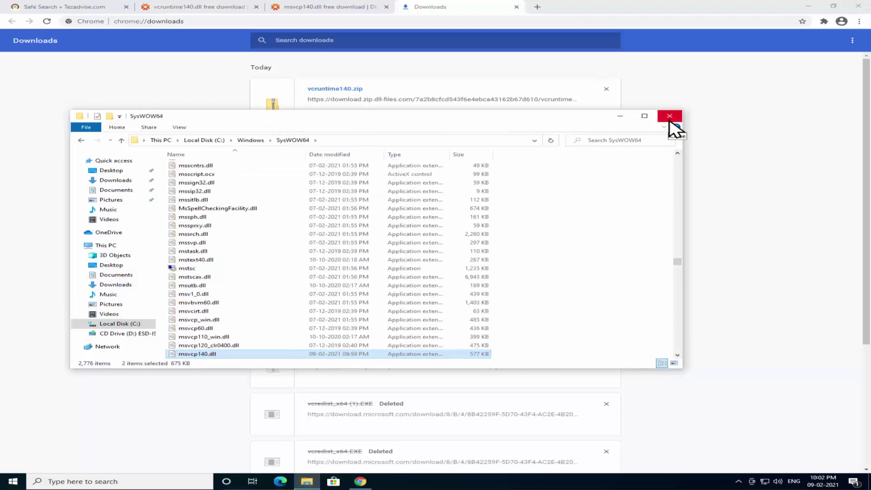
pyautogui.scroll(-15, 625, 209)
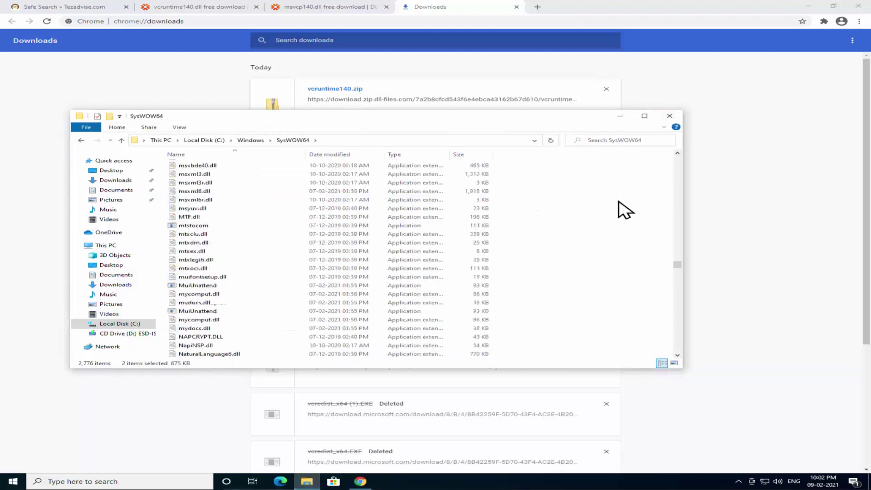
pyautogui.scroll(-15, 625, 209)
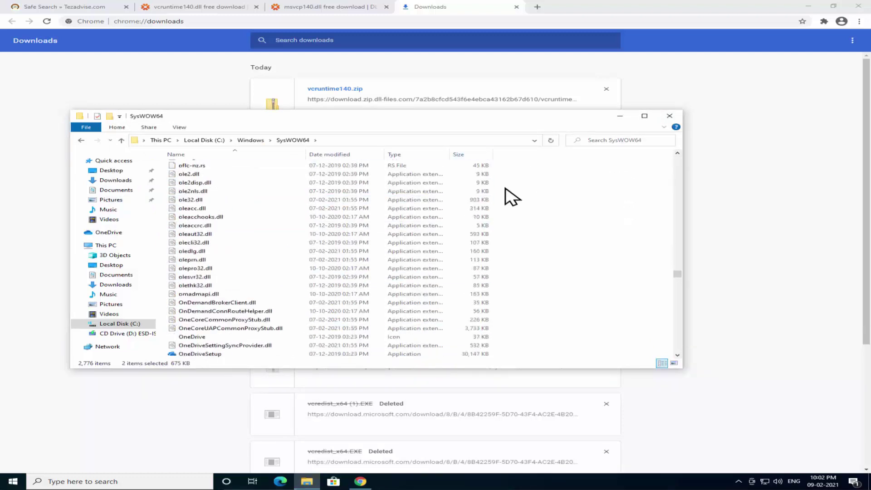
# Step: Close the SysWOW64 window and the browser pages for Downloads, msvcp140.dll and vcruntime140.dll, leaving Safe Search open
pyautogui.click(670, 116)
pyautogui.click(516, 7)
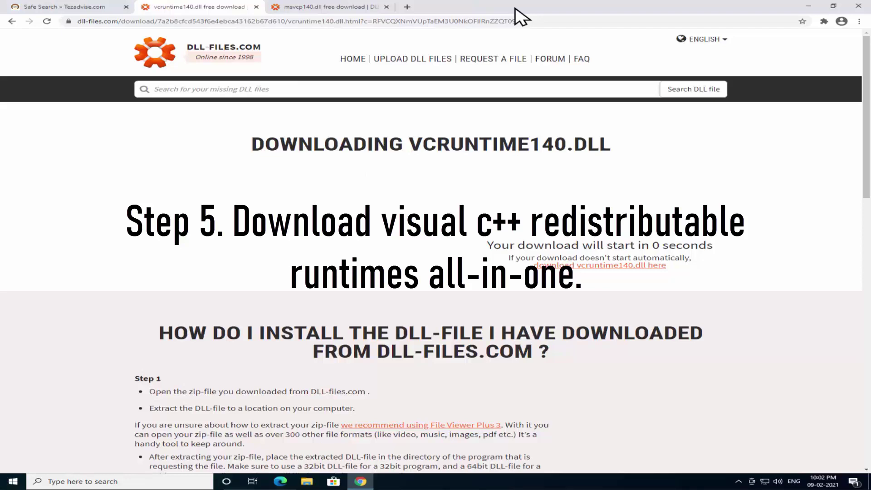
pyautogui.click(387, 7)
pyautogui.click(256, 7)
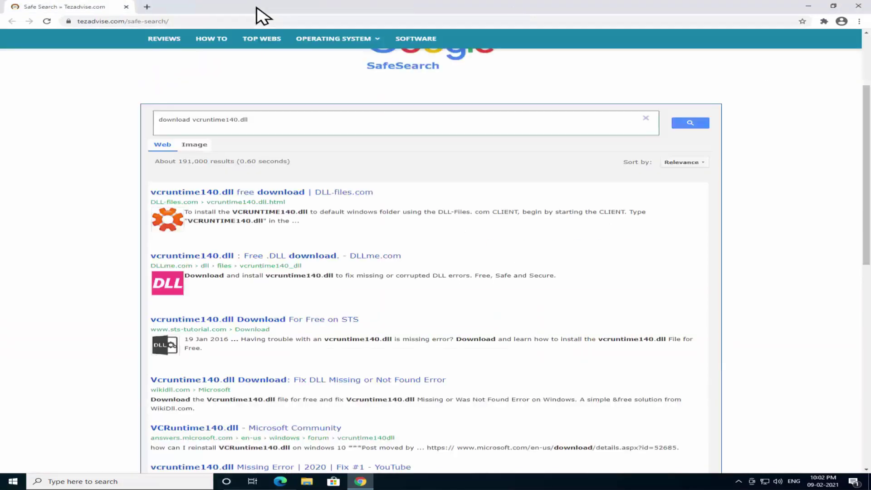
# Step: Replace the Safe Search query with "download visual c++ redistributable runtime" and run the search
pyautogui.scroll(1, 287, 120)
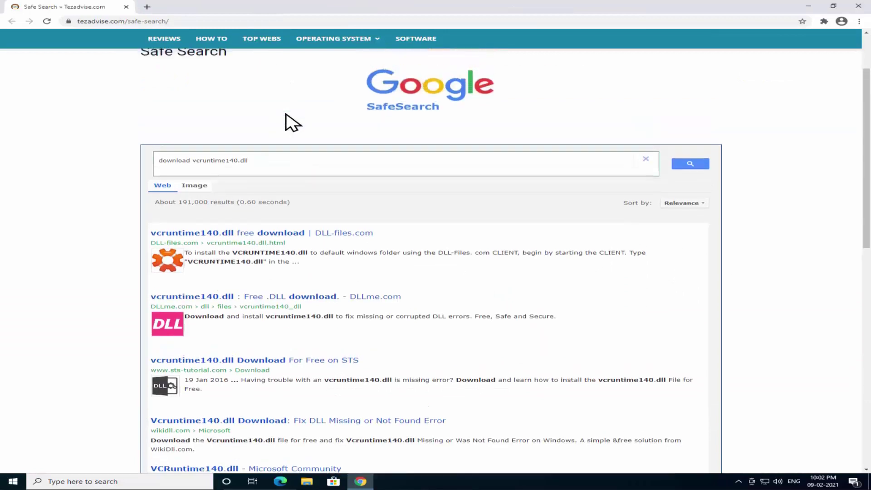
pyautogui.click(284, 159)
pyautogui.press('BackSpace')
pyautogui.press('BackSpace')
pyautogui.press('BackSpace')
pyautogui.press('BackSpace')
pyautogui.press('BackSpace')
pyautogui.press('BackSpace')
pyautogui.press('BackSpace')
pyautogui.press('BackSpace')
pyautogui.press('BackSpace')
pyautogui.press('BackSpace')
pyautogui.press('BackSpace')
pyautogui.press('BackSpace')
pyautogui.press('BackSpace')
pyautogui.press('BackSpace')
pyautogui.press('BackSpace')
pyautogui.press('BackSpace')
pyautogui.press('Return')
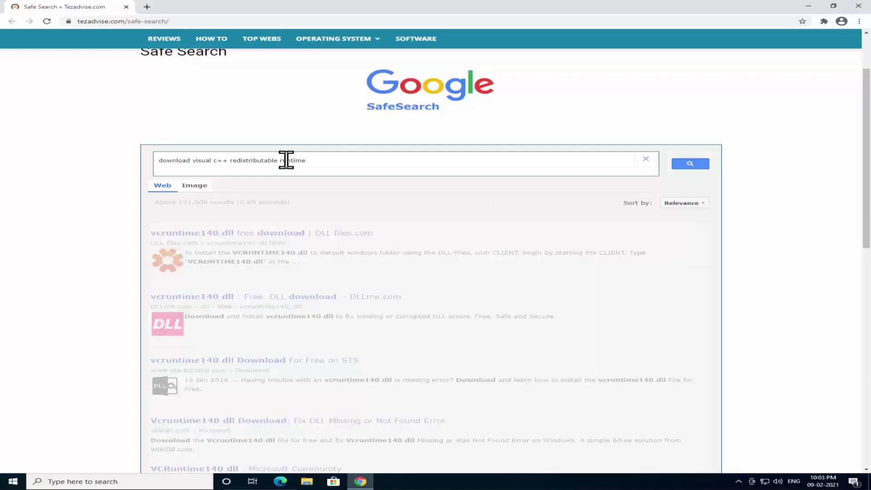
# Step: Open the TechPowerUp result for Visual C++ Redistributable Runtimes All-in-One (Jan 2021) and download the package from the TechPowerUp US-5 server
pyautogui.scroll(-1, 372, 236)
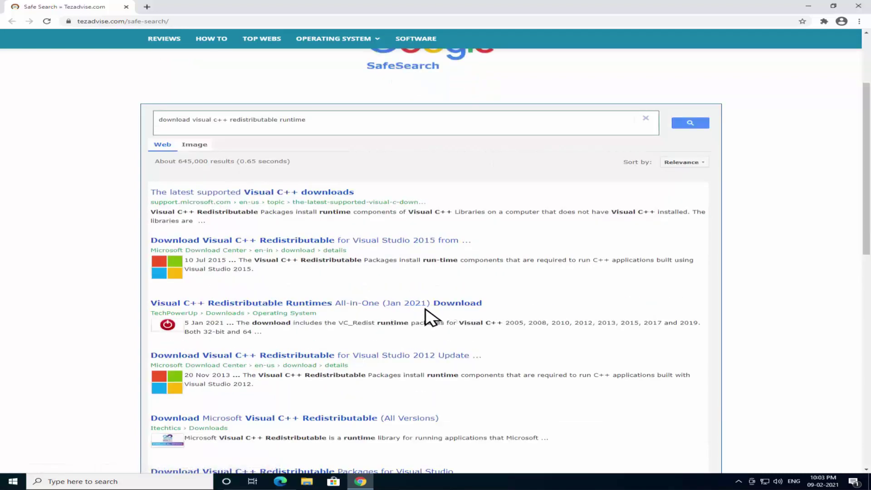
pyautogui.click(398, 312)
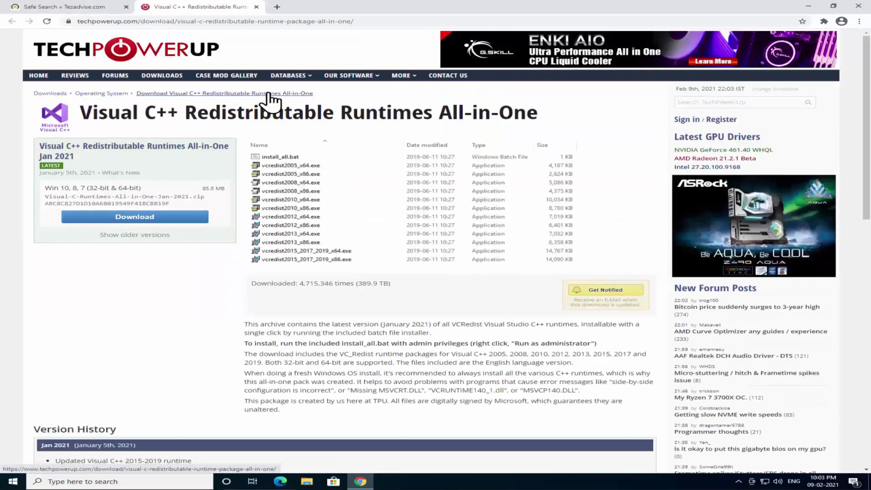
pyautogui.scroll(-1, 227, 145)
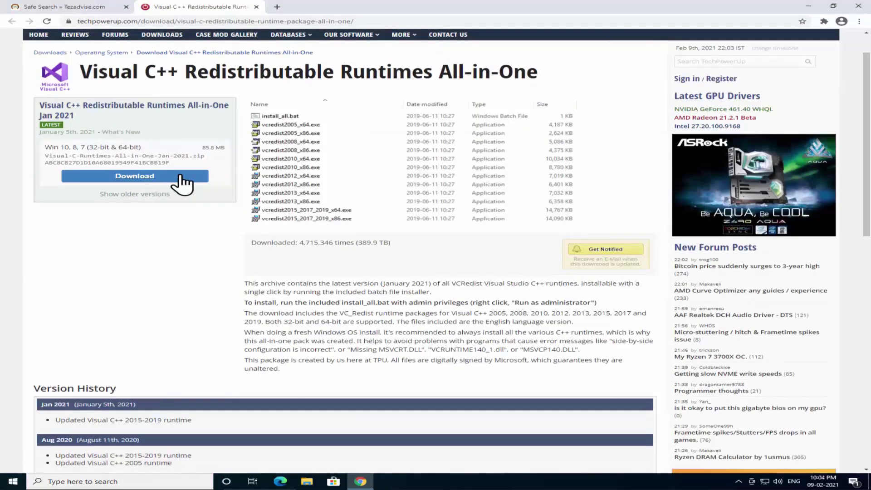
pyautogui.click(184, 181)
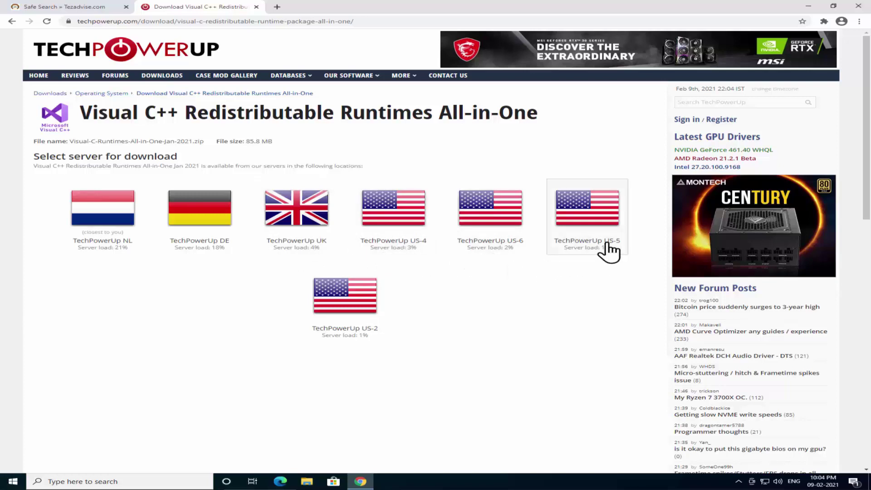
pyautogui.click(604, 260)
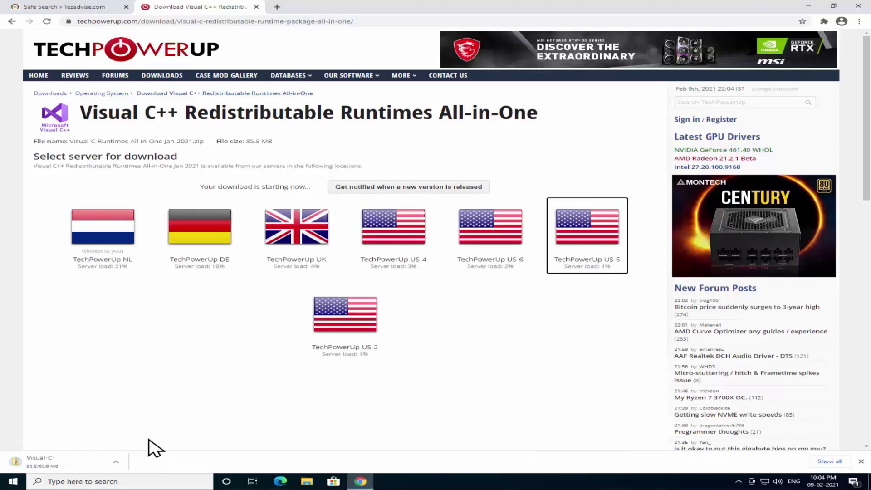
# Step: Open the downloaded Visual C++ runtimes archive and extract all its files to the Visual-C-Runtimes-All-in-One-Jan-2021 folder in Downloads
pyautogui.click(119, 463)
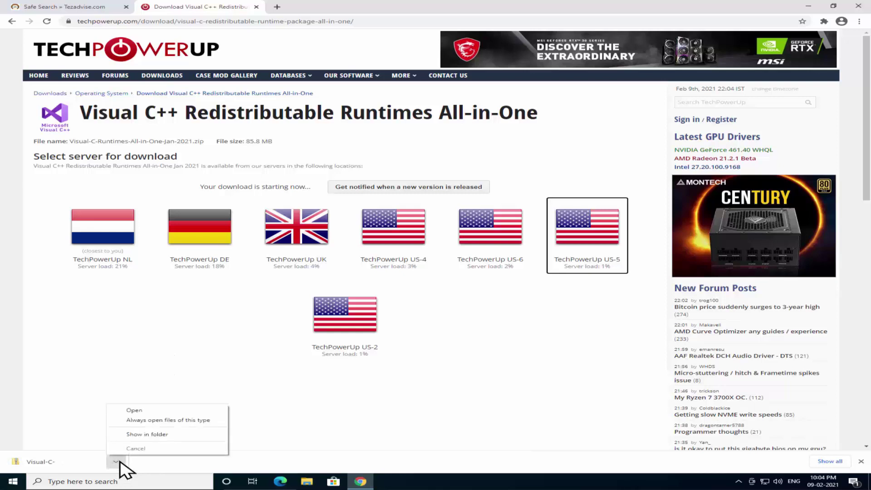
pyautogui.click(136, 411)
pyautogui.click(233, 169)
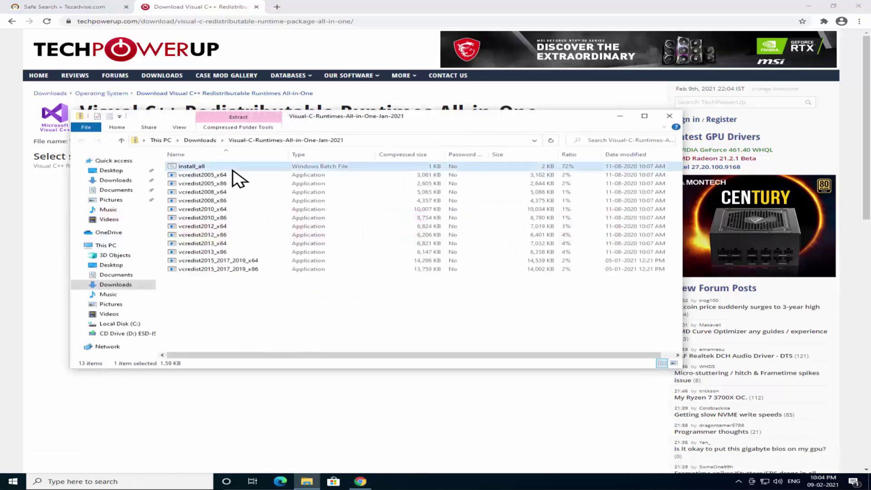
pyautogui.rightClick(234, 167)
pyautogui.click(254, 172)
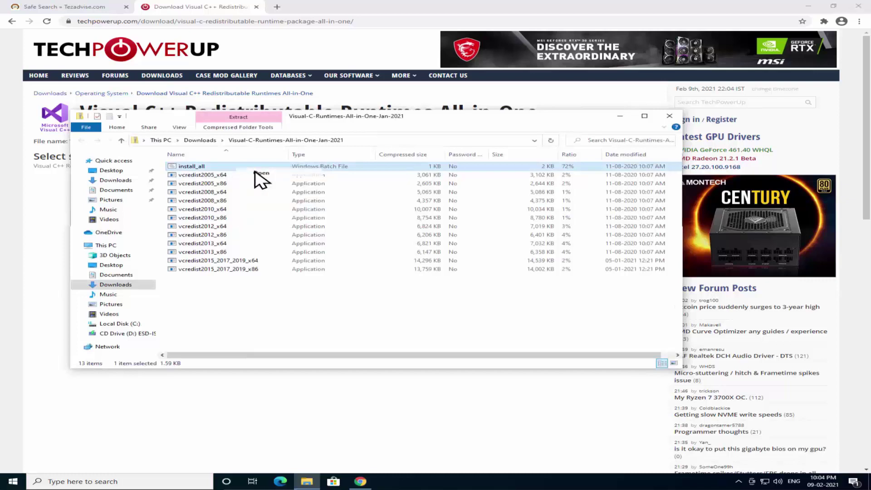
pyautogui.click(402, 256)
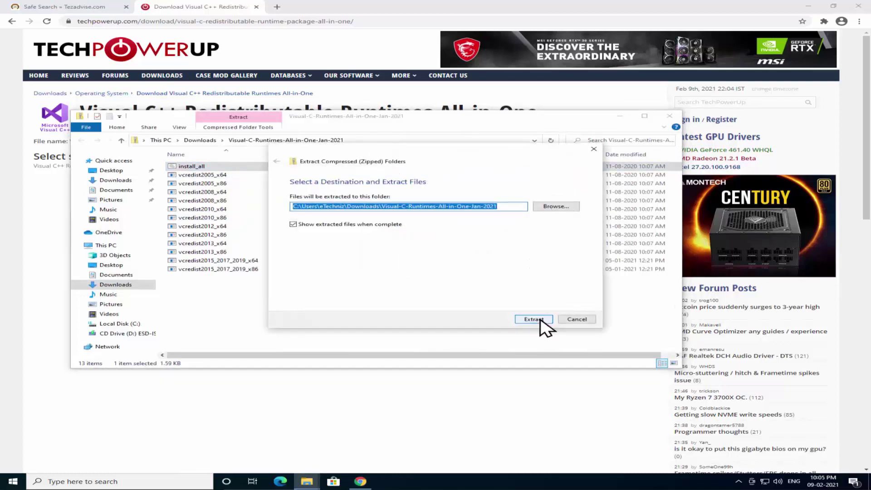
pyautogui.click(534, 320)
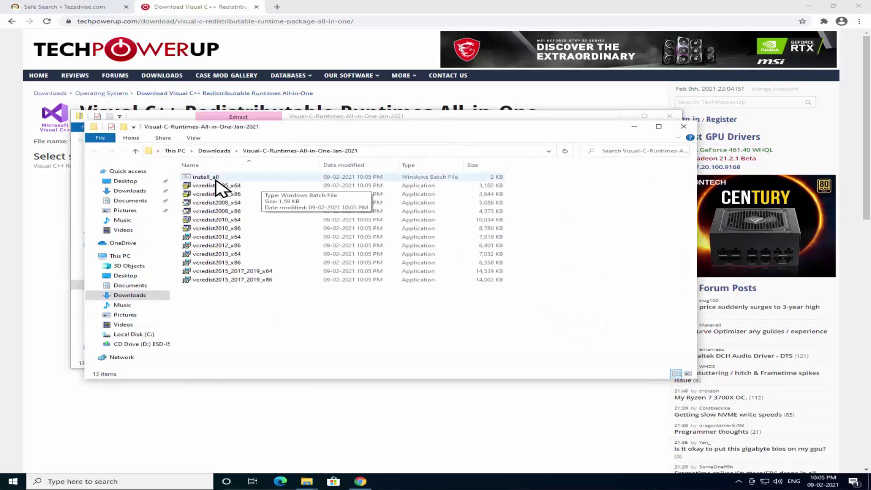
# Step: Run the extracted install_all batch file and grant administrator permission to the first vcredist installers
pyautogui.doubleClick(251, 177)
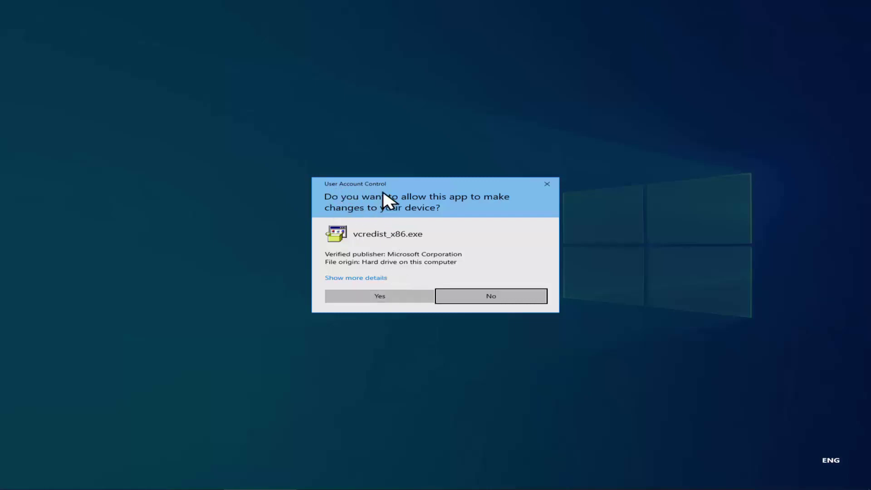
pyautogui.click(413, 298)
pyautogui.click(413, 298)
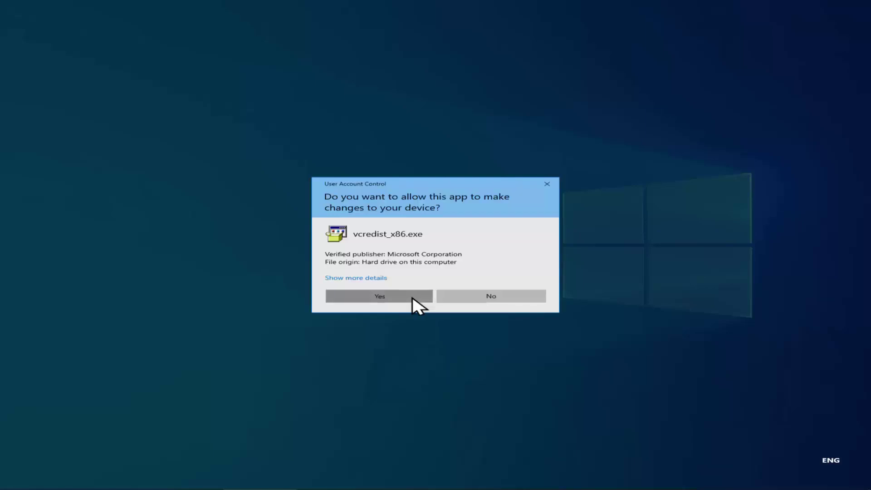
pyautogui.click(413, 299)
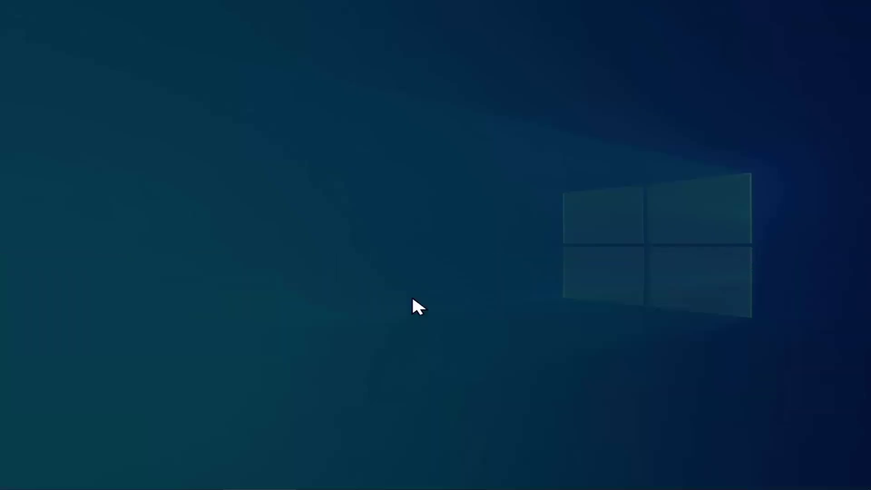
pyautogui.click(413, 299)
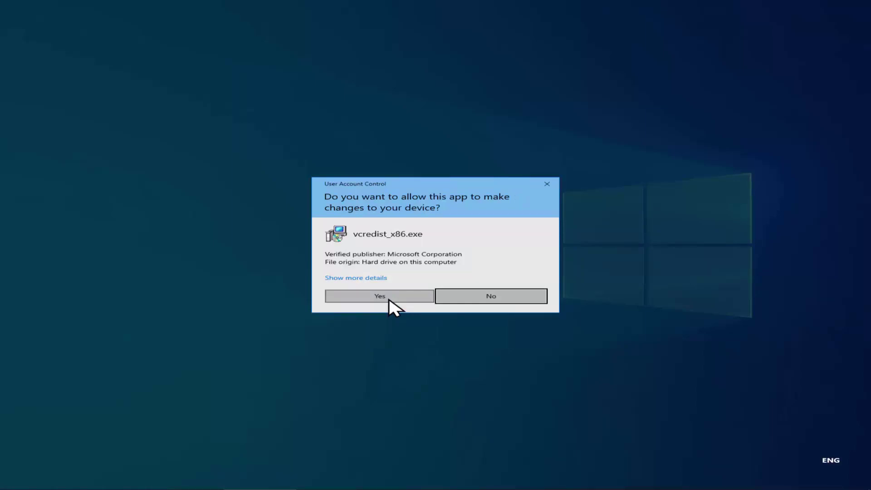
# Step: Allow the remaining vcredist installers, including Visual C++ 2013 and 2015-2019 Redistributable, to make changes, and close the extracted folder window
pyautogui.click(389, 300)
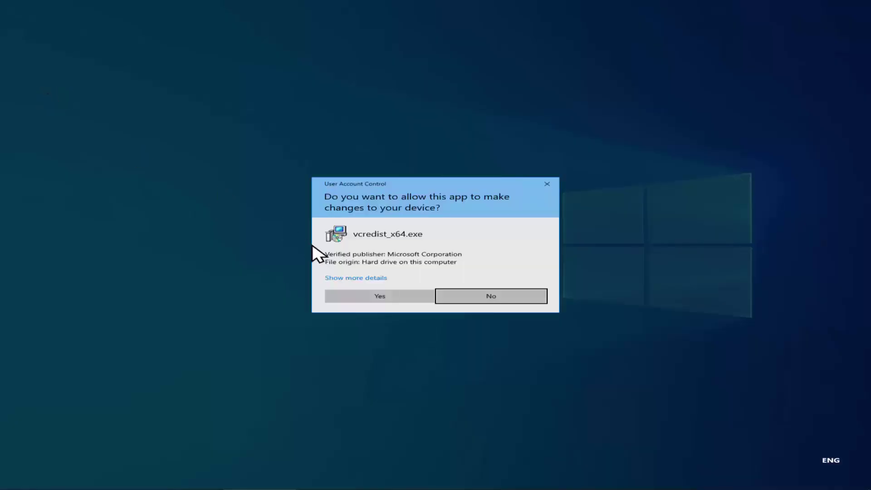
pyautogui.click(364, 299)
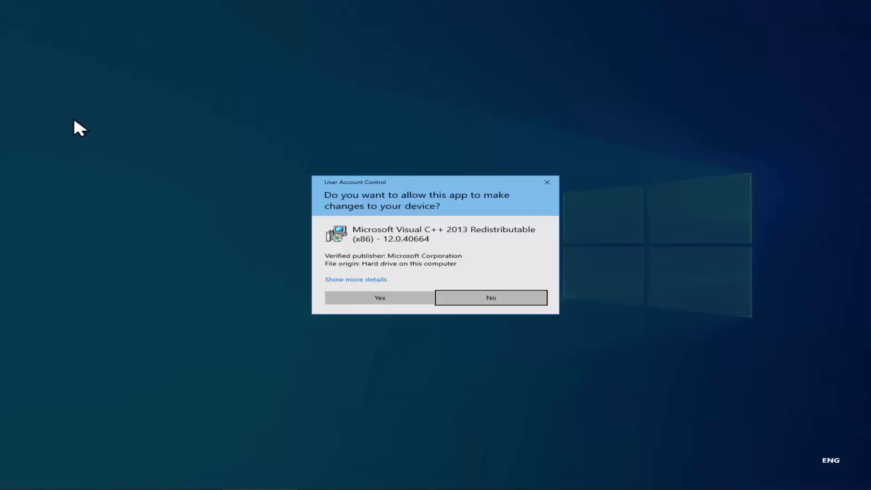
pyautogui.click(409, 302)
pyautogui.press('Left')
pyautogui.press('Return')
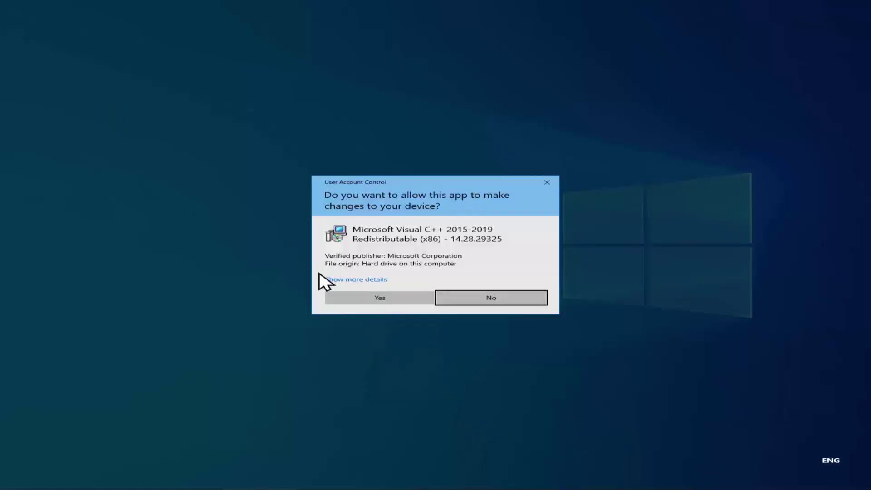
pyautogui.click(352, 303)
pyautogui.click(353, 298)
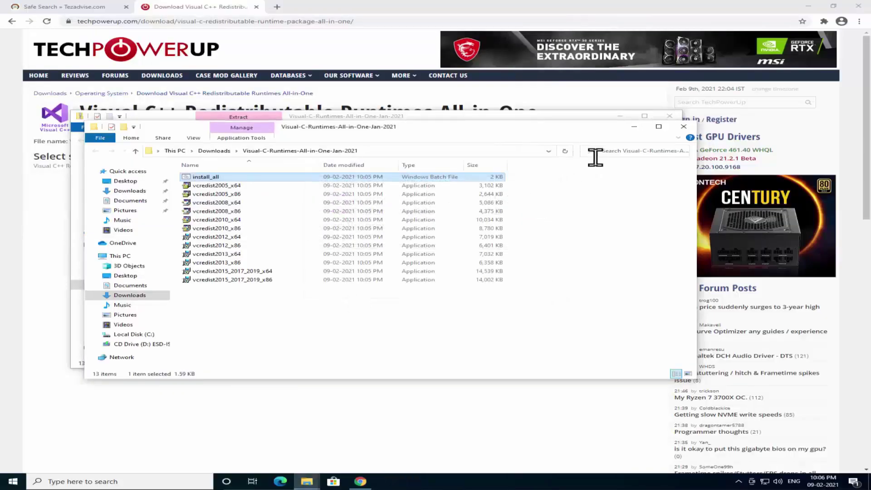
pyautogui.click(685, 129)
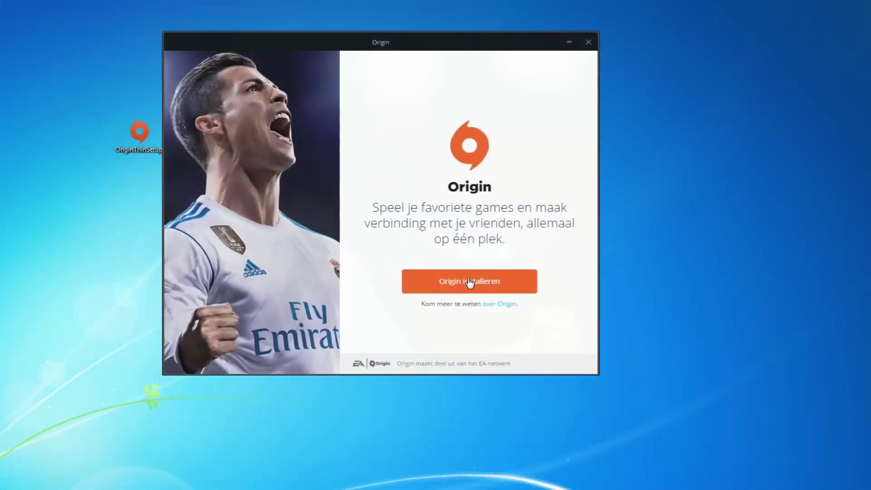
# Step: Start the Origin installation and turn off sharing hardware specifications, keeping Origin and games up to date, and starting Origin with Windows
pyautogui.click(470, 282)
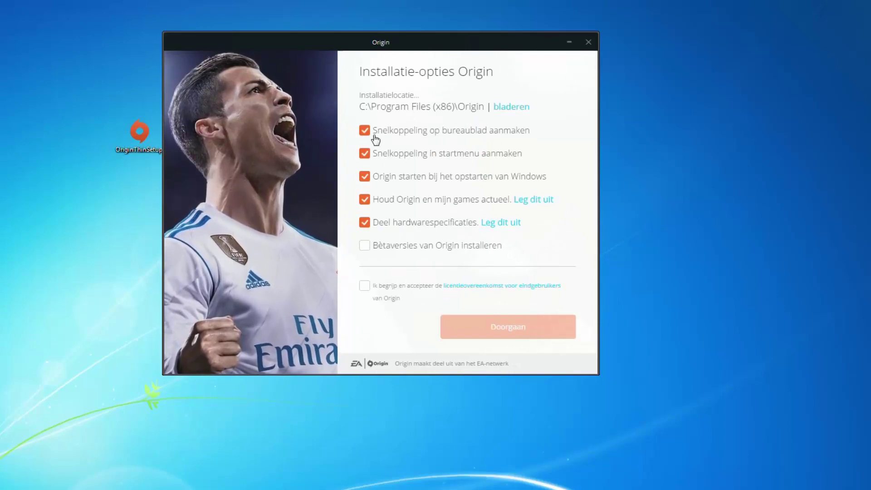
pyautogui.click(364, 223)
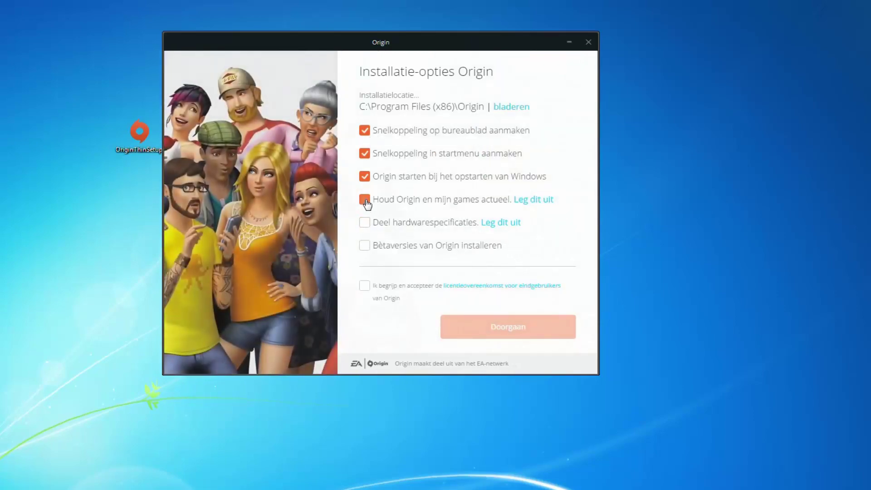
pyautogui.click(365, 200)
pyautogui.click(364, 176)
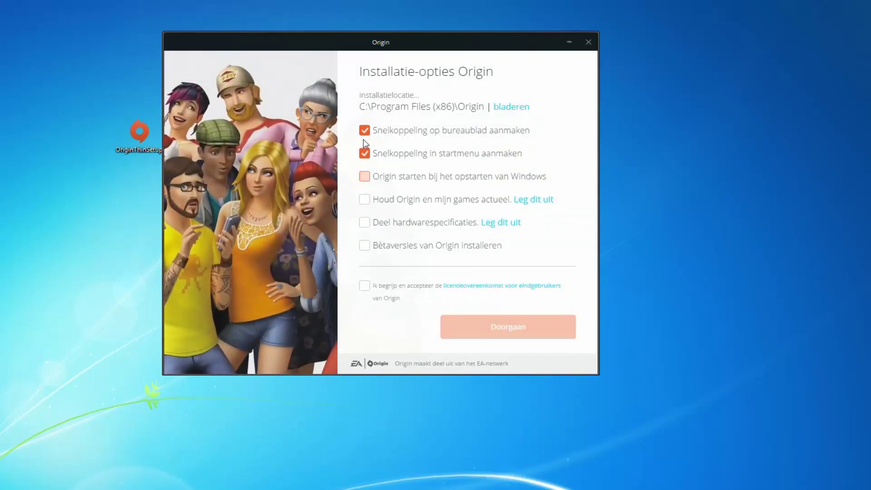